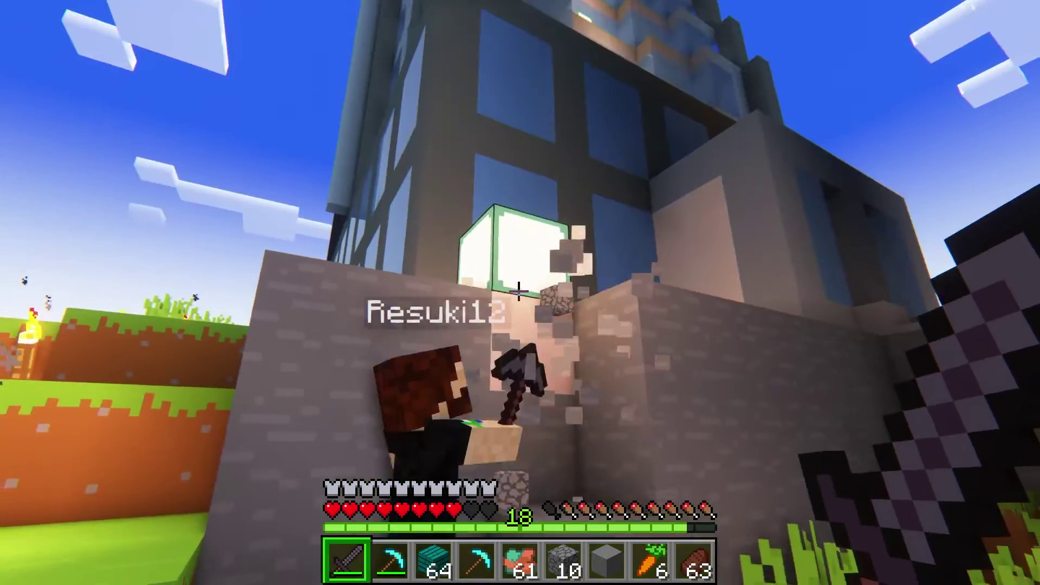
Hit the other player twice, then place four stone blocks in the wall gap
click(519, 292)
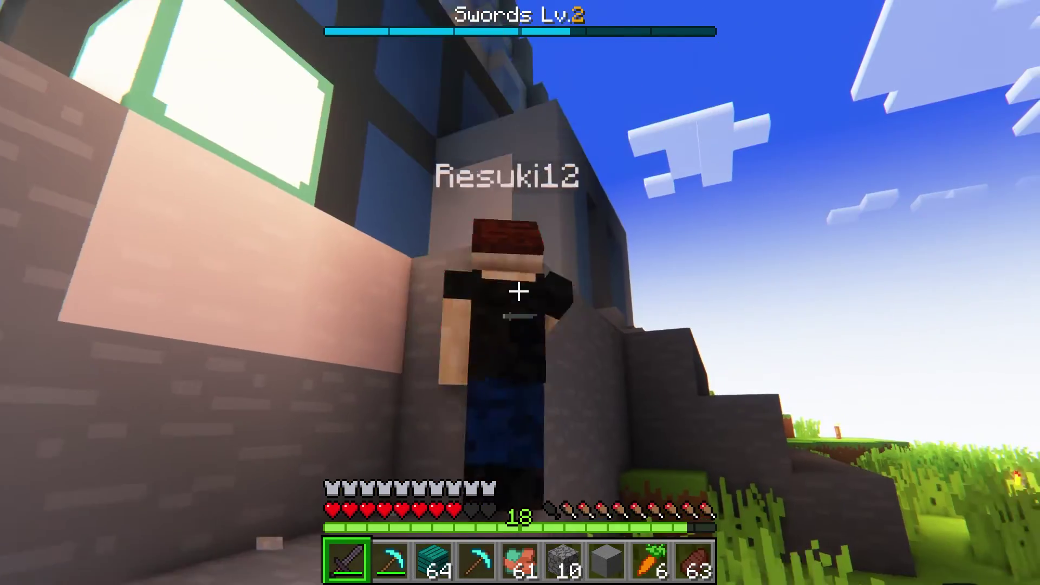
click(519, 292)
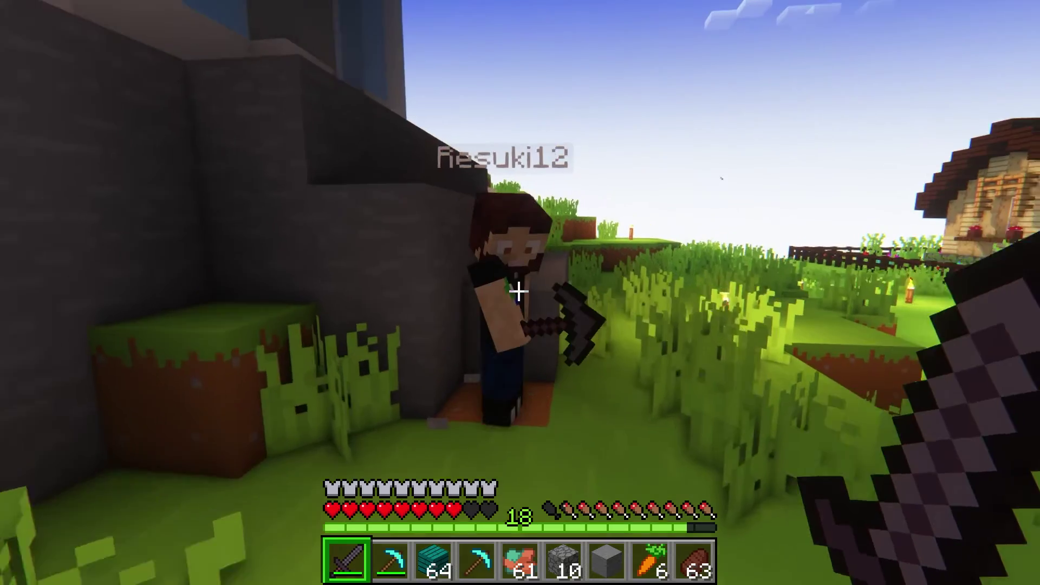
key(7)
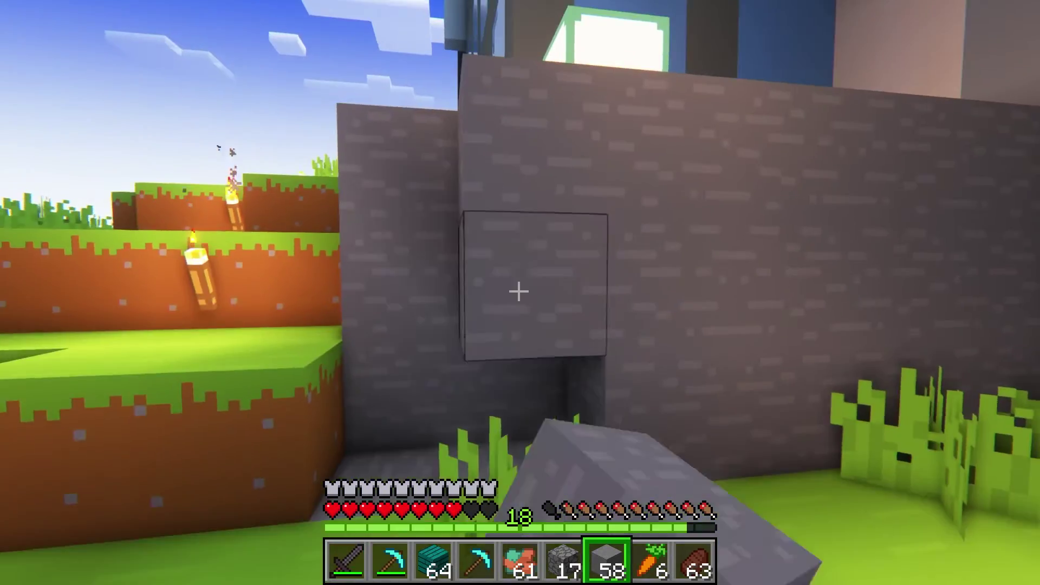
right_click(519, 292)
right_click(519, 292)
right_click(519, 292)
right_click(519, 292)
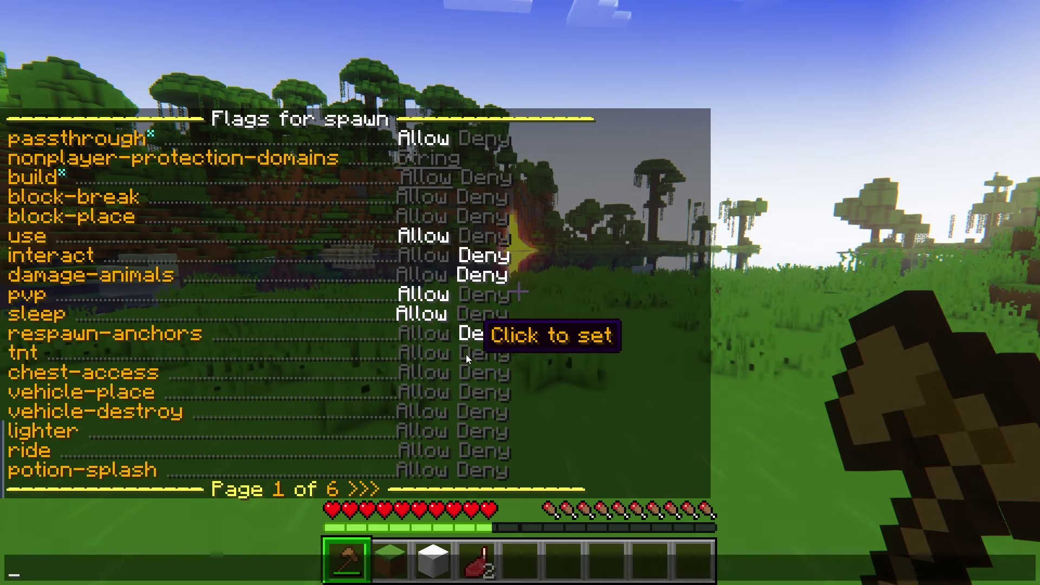
Deny tnt, vehicle-place, vehicle-destroy, lighter, ride, potion-splash; allow chest-access; download WorldGuard 7.0.7
click(469, 356)
click(436, 379)
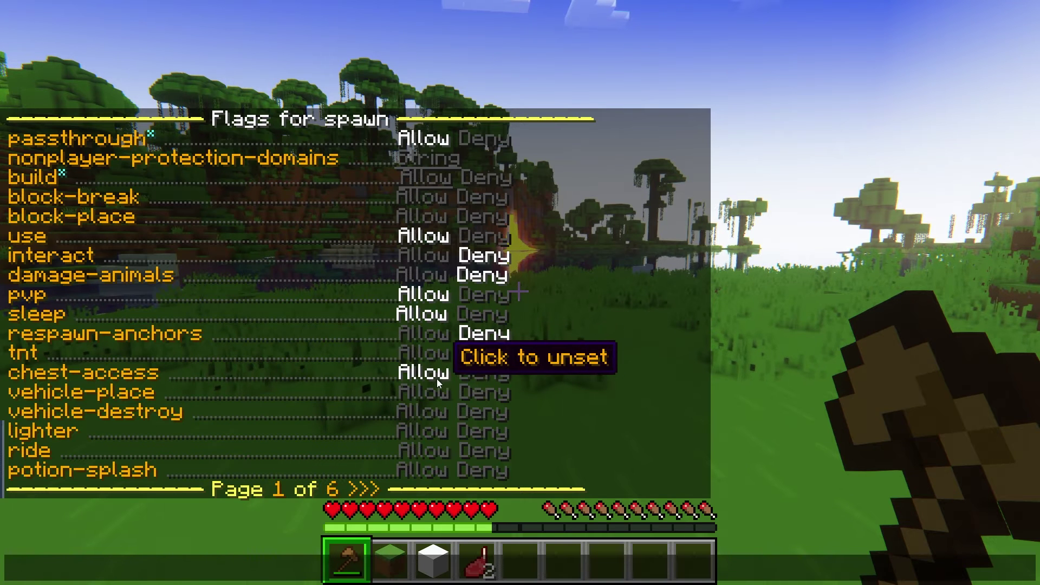
click(468, 393)
click(468, 416)
click(468, 428)
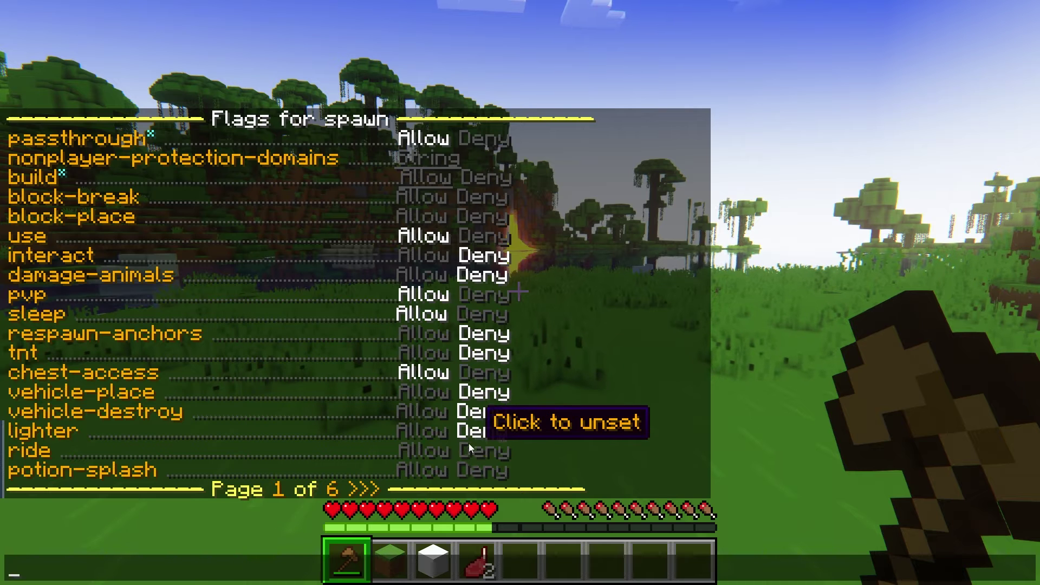
click(472, 451)
click(473, 472)
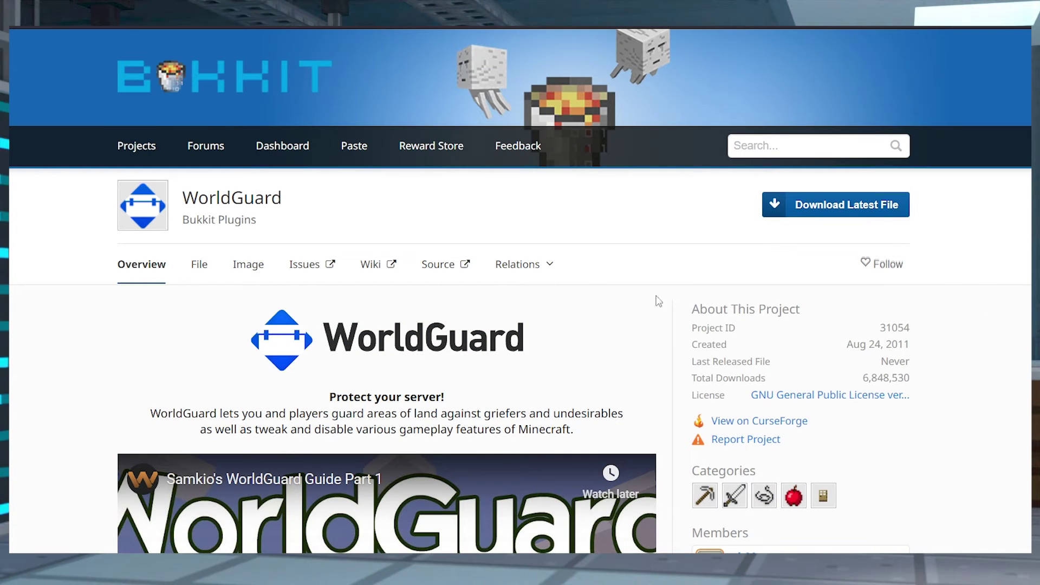
click(193, 268)
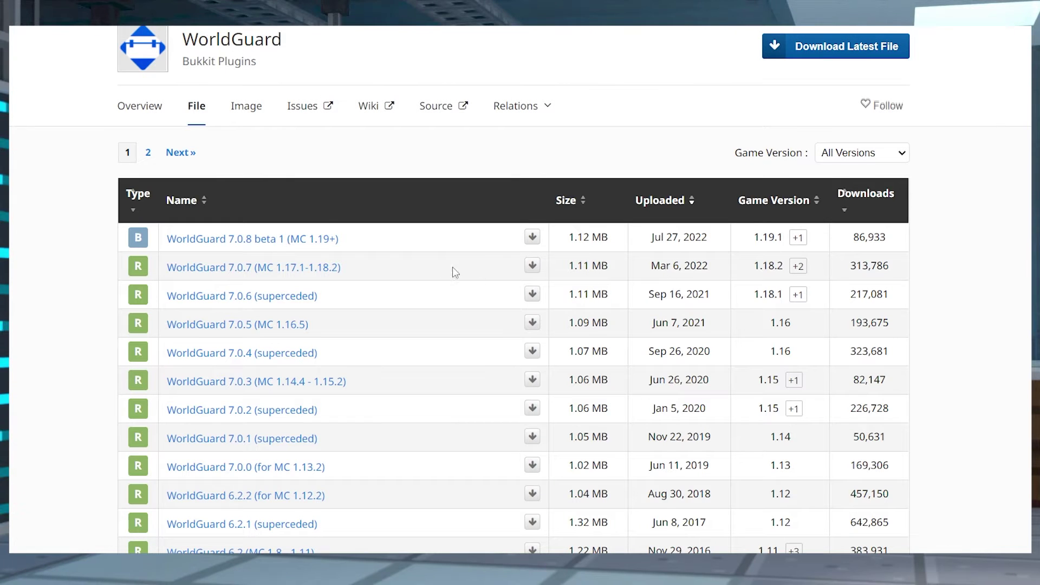
click(533, 266)
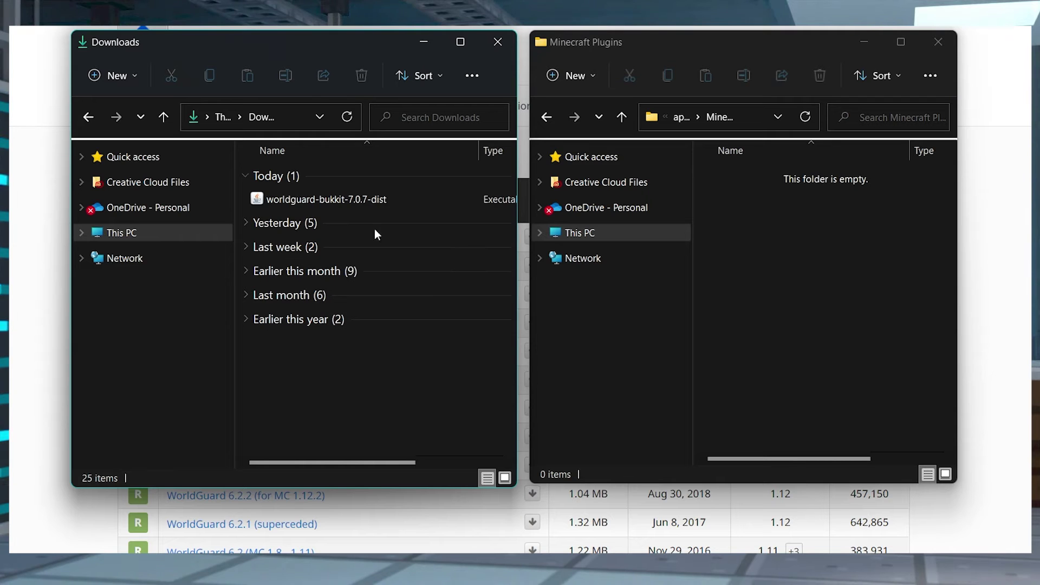
Move worldguard-bukkit-7.0.7-dist from Downloads into the Minecraft Plugins folder
drag(327, 201, 815, 248)
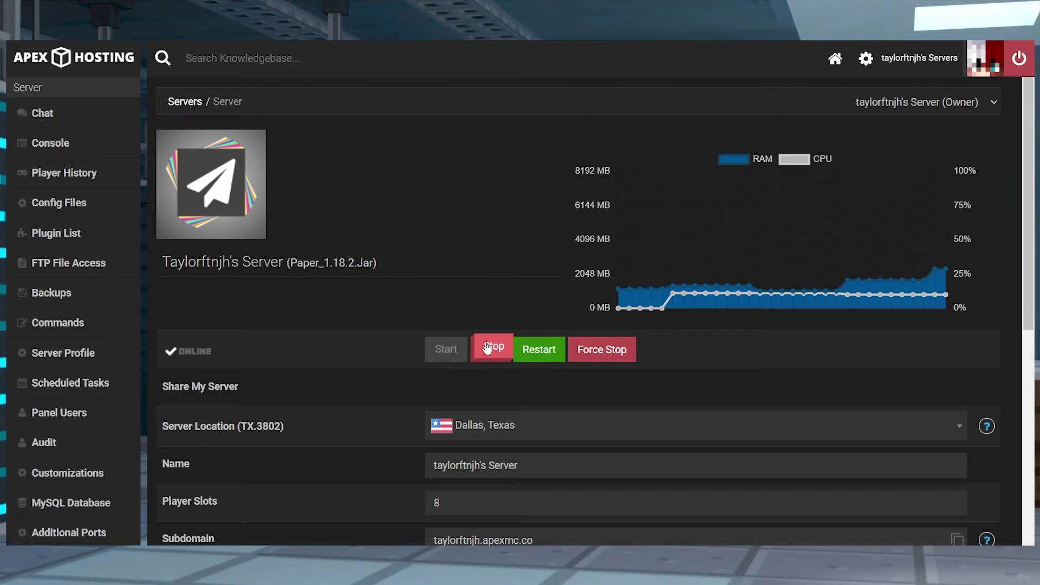
Stop the Paper 1.18.2 server and check its Game File setting
click(488, 347)
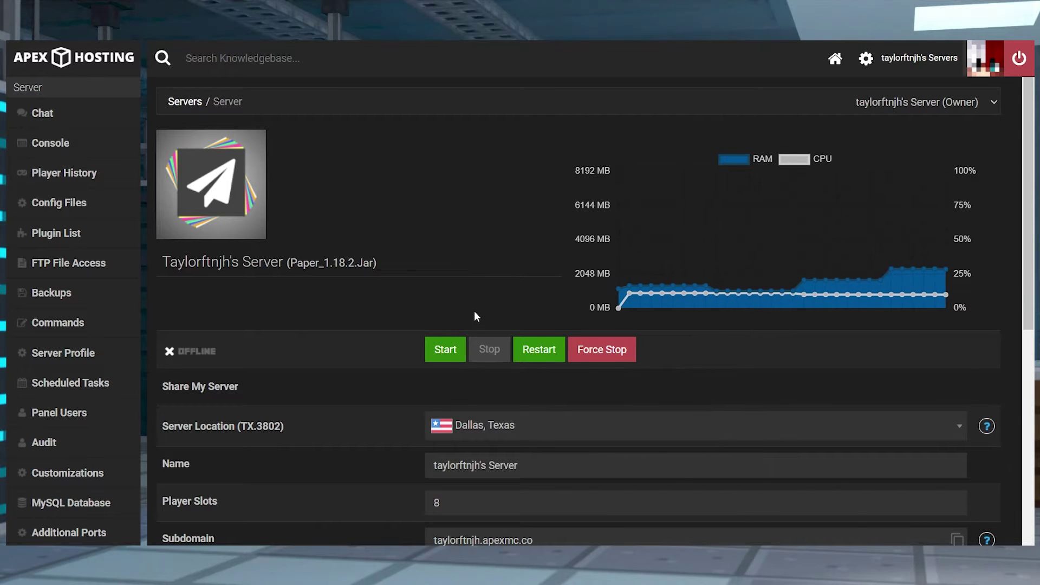
scroll(313, 323, down, 6)
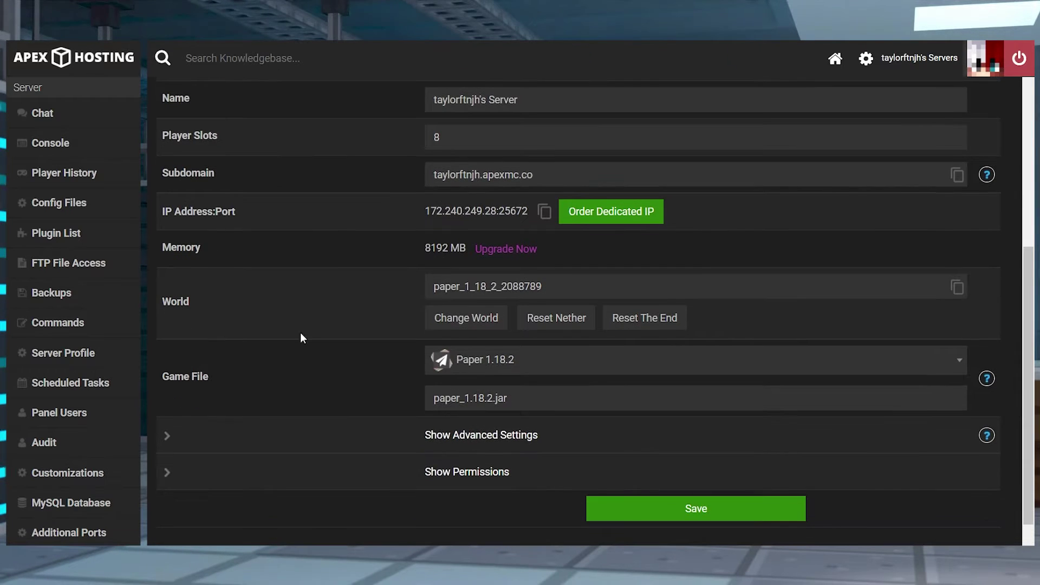
triple_click(166, 384)
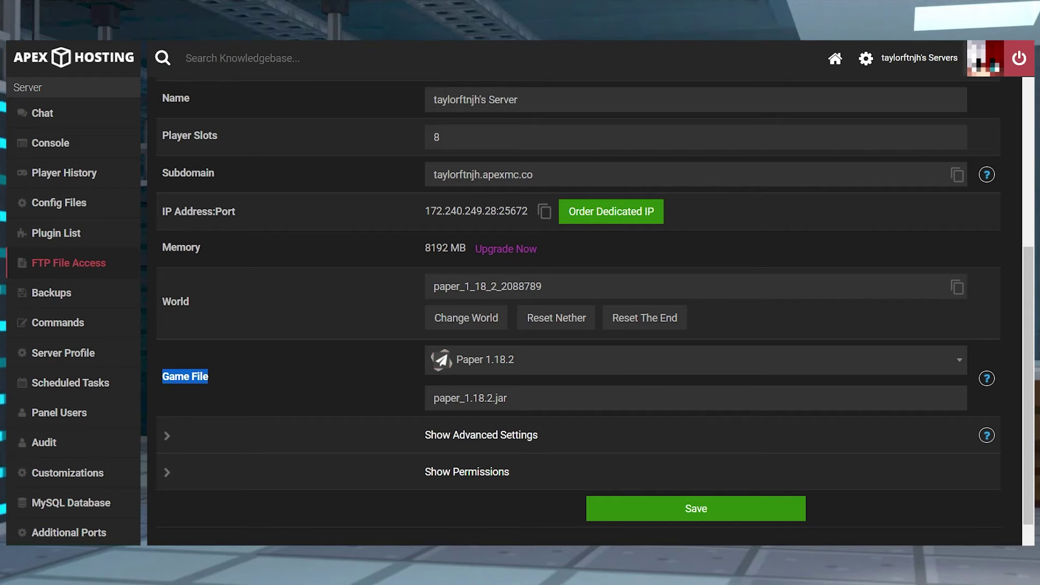
click(69, 263)
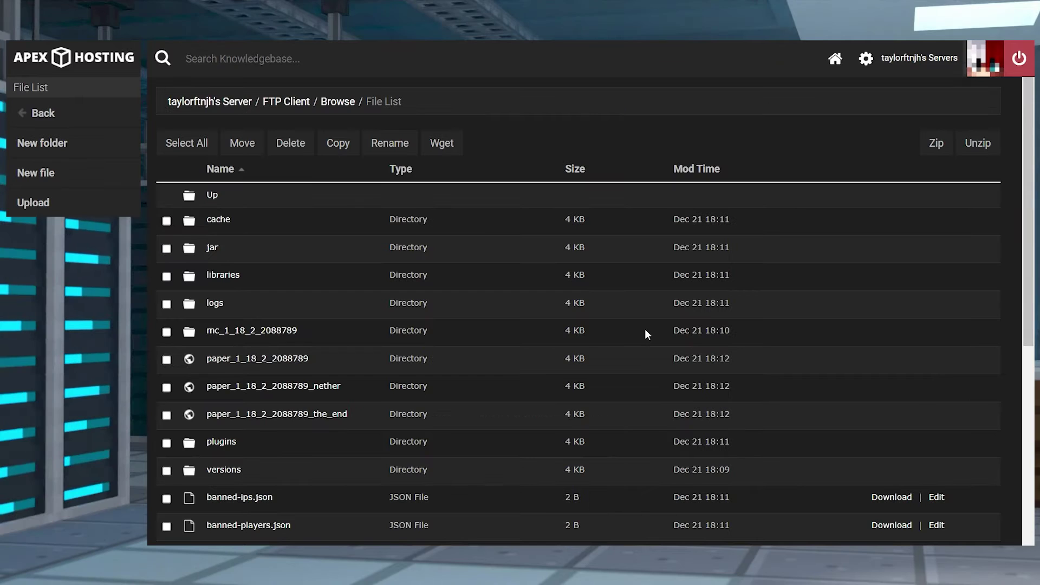
Upload the WorldGuard and WorldEdit jars into /default/plugins, confirming 2/2 files uploaded
click(225, 442)
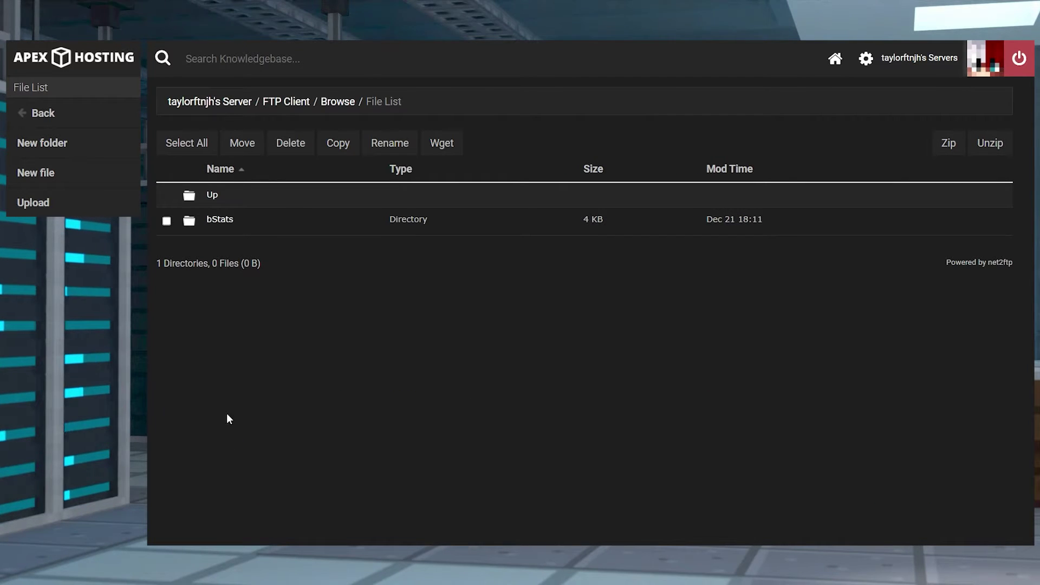
click(33, 202)
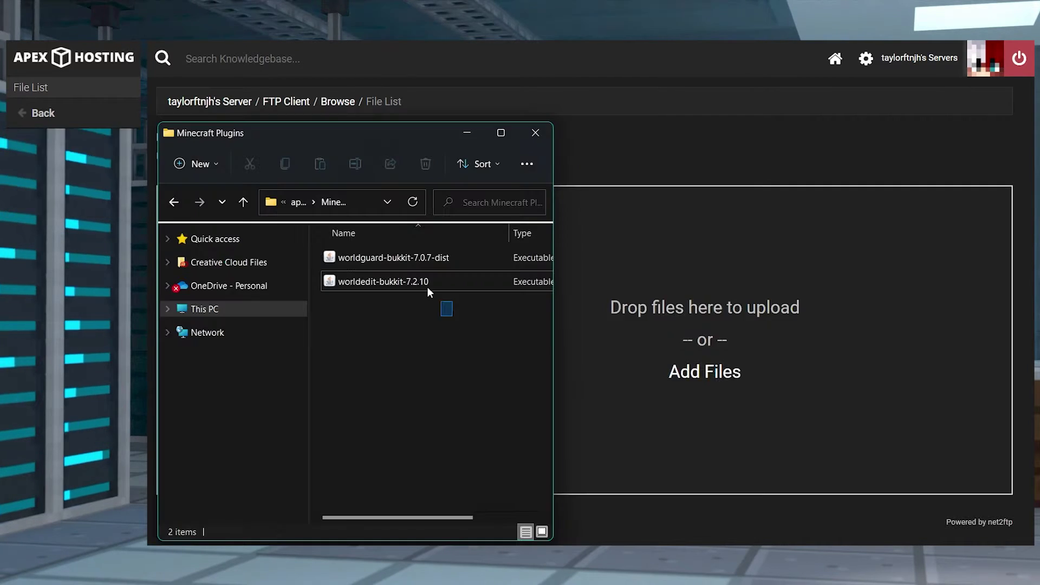
drag(427, 289, 698, 302)
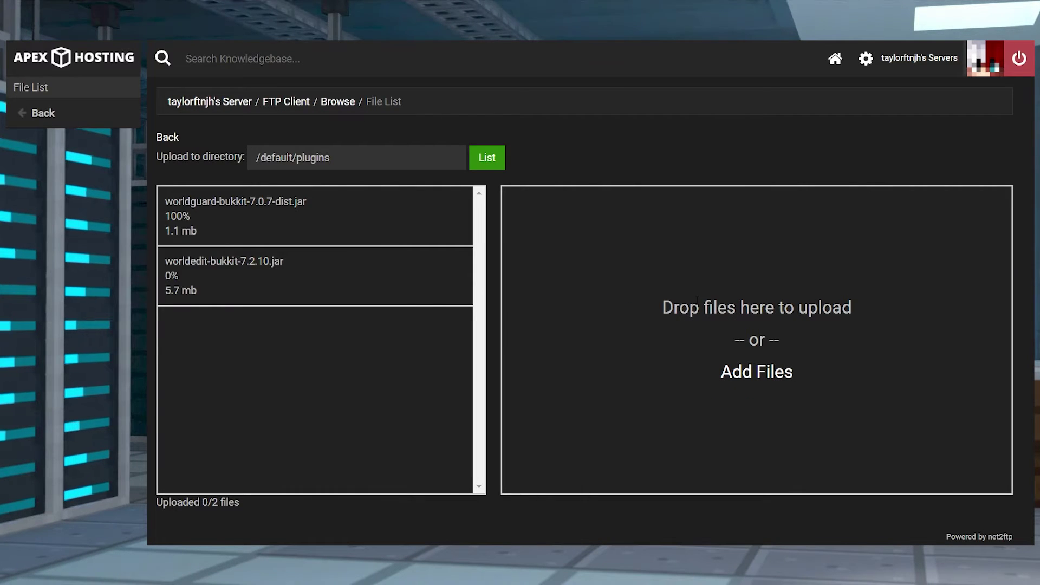
drag(177, 515, 155, 507)
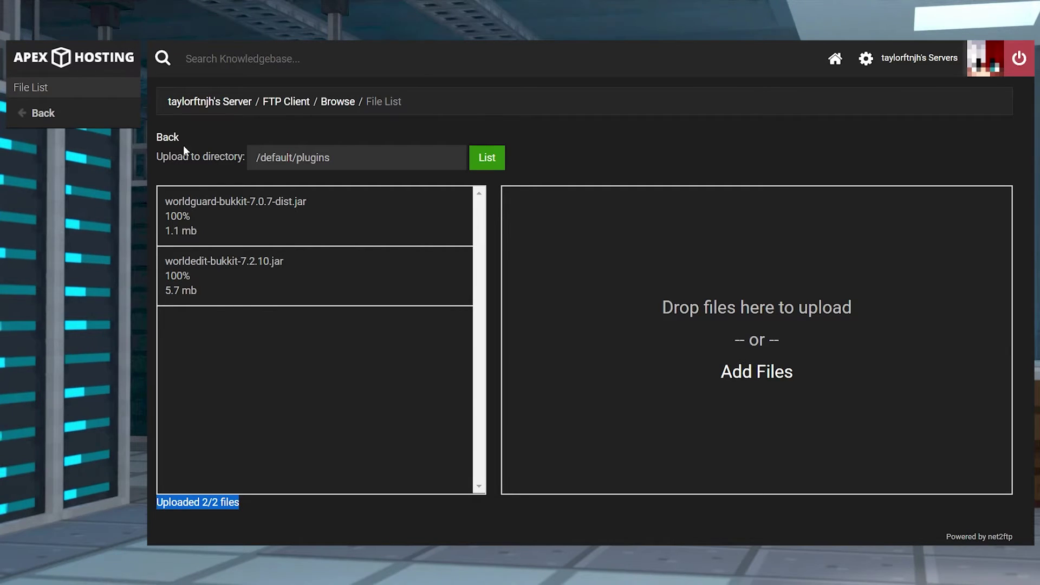
Return to the server overview and enter '//expand vert' in the console
click(187, 104)
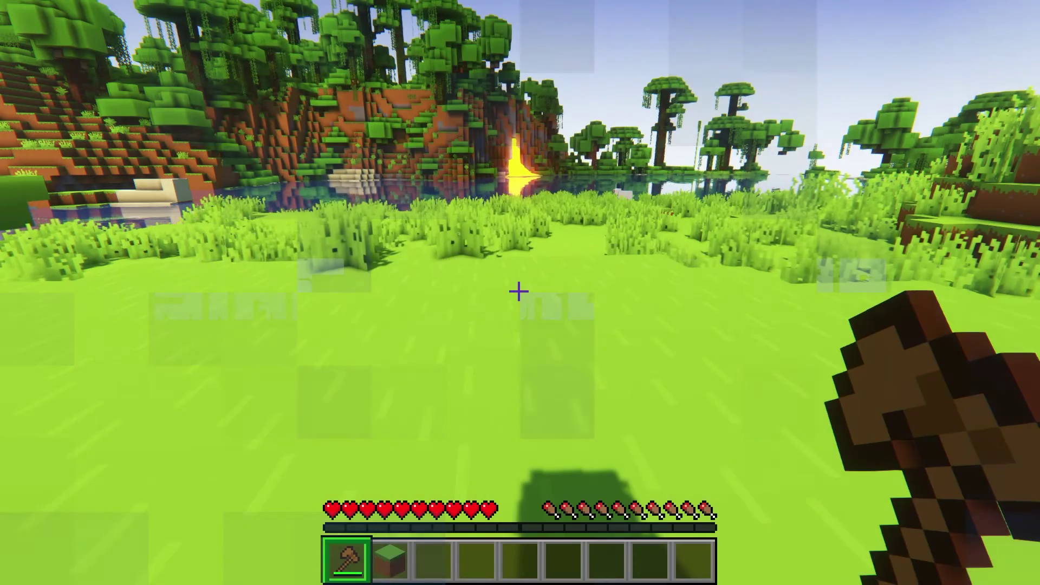
text(//expand)
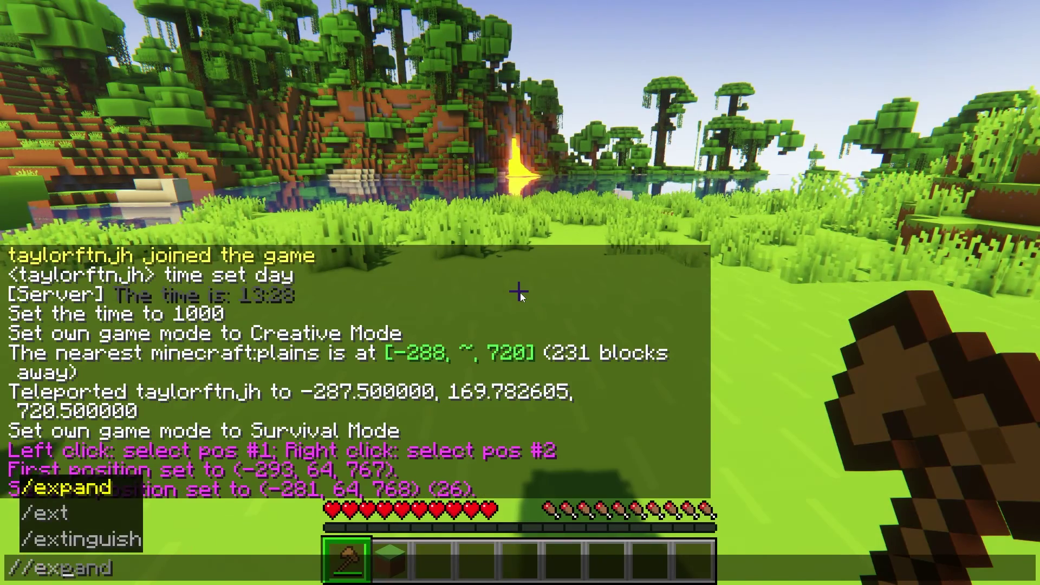
text( ver)
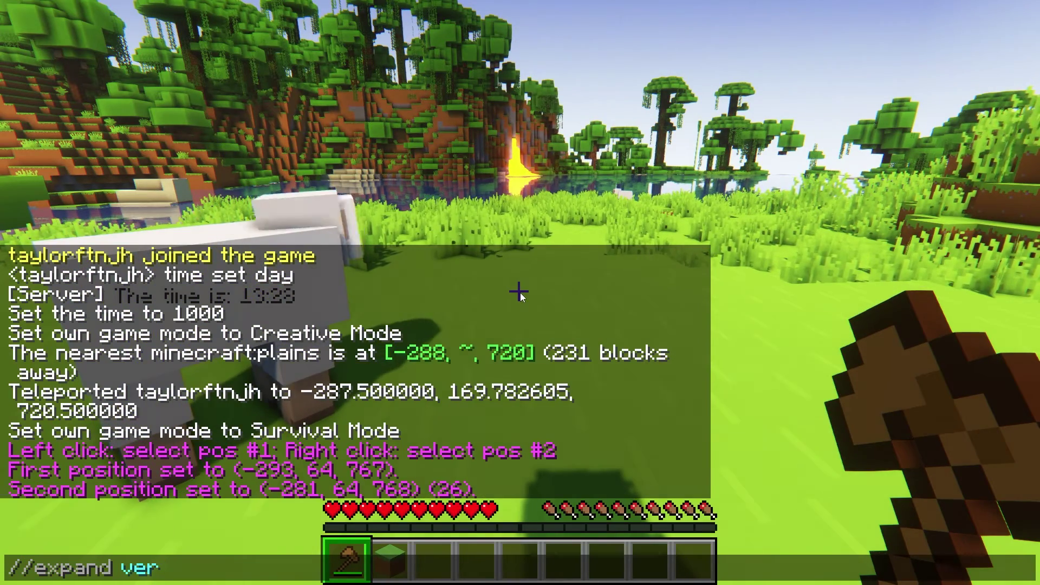
text(t)
key(Return)
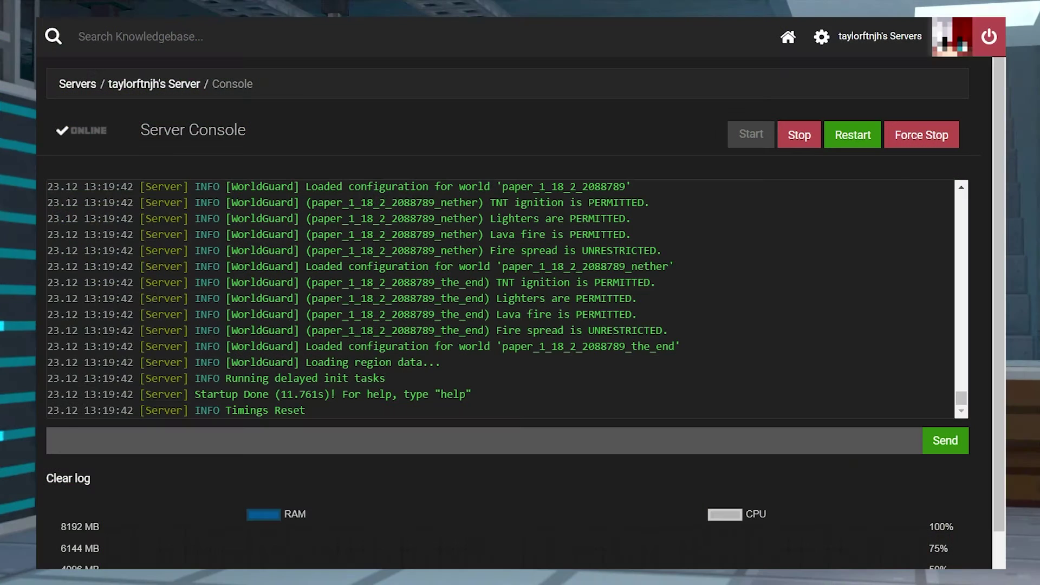
Enter the op command with the player's username in the server console
text(op taylorf)
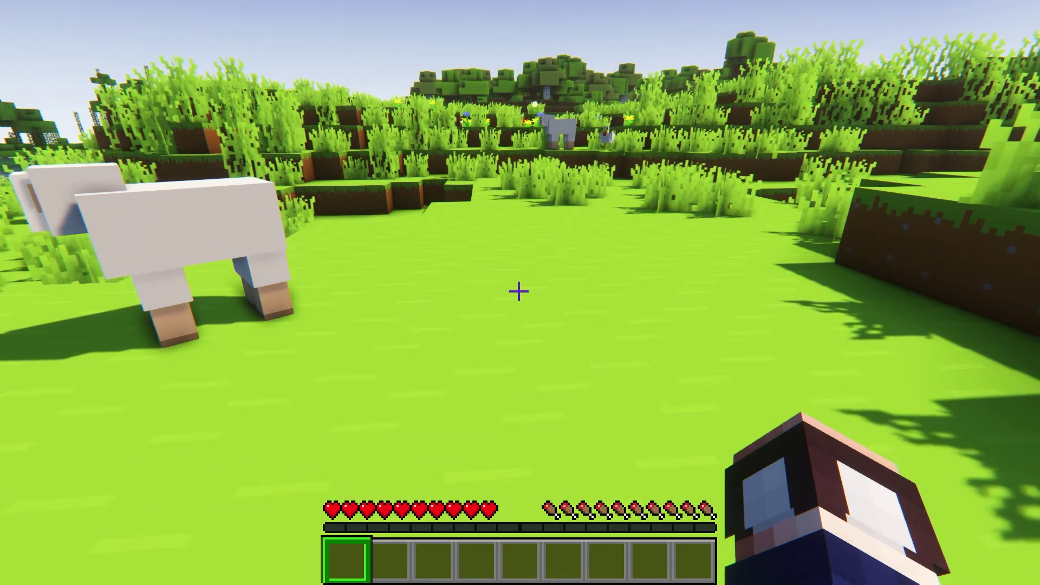
Run //wand to get the WorldEdit selection wand
text(//br)
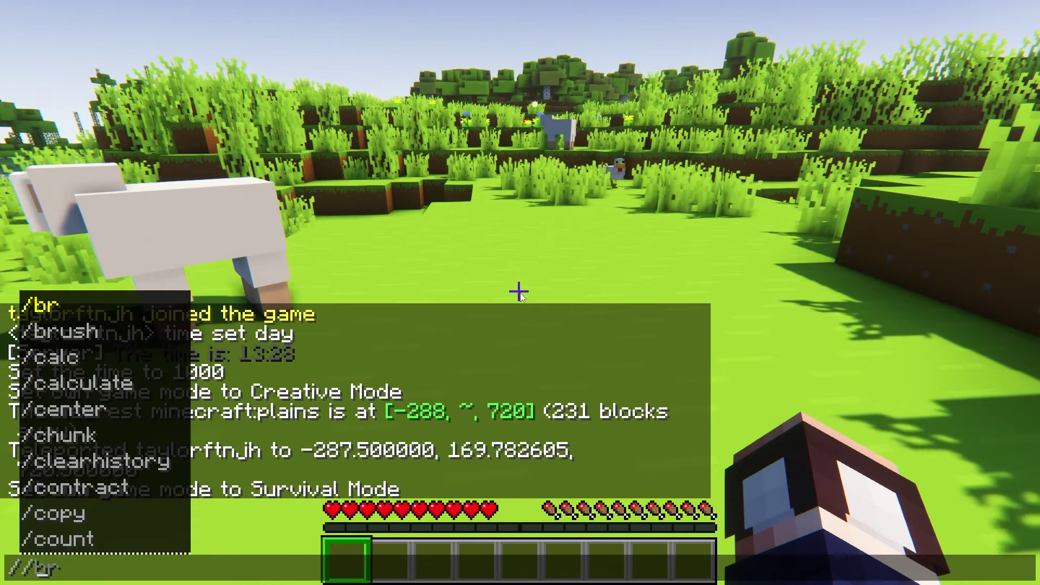
key(BackSpace)
key(BackSpace)
text(wand)
key(Return)
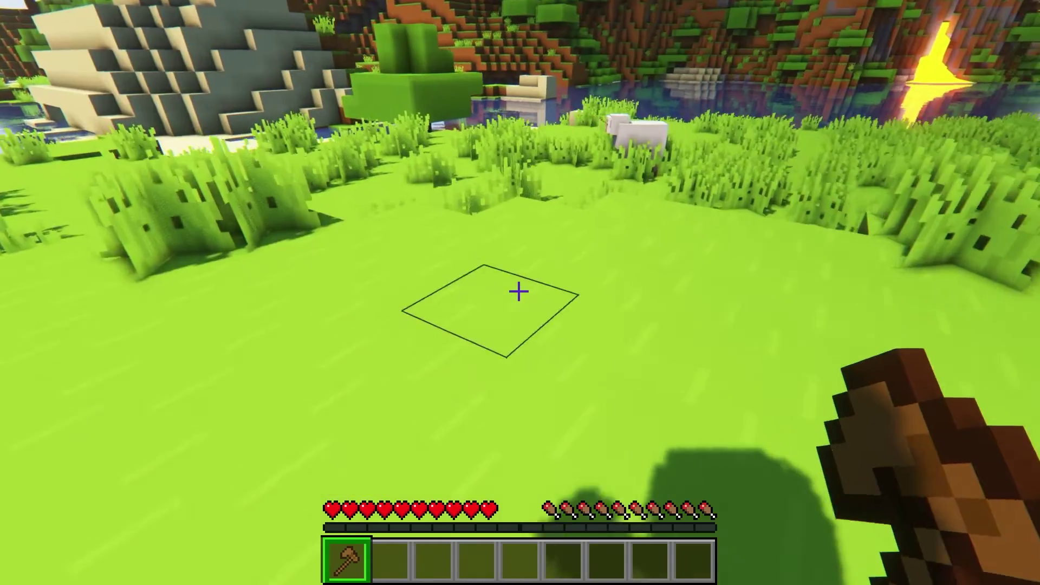
Mark corners (-293, 64, 767) and (-281, 64, 768), then expand the selection vertically
click(519, 292)
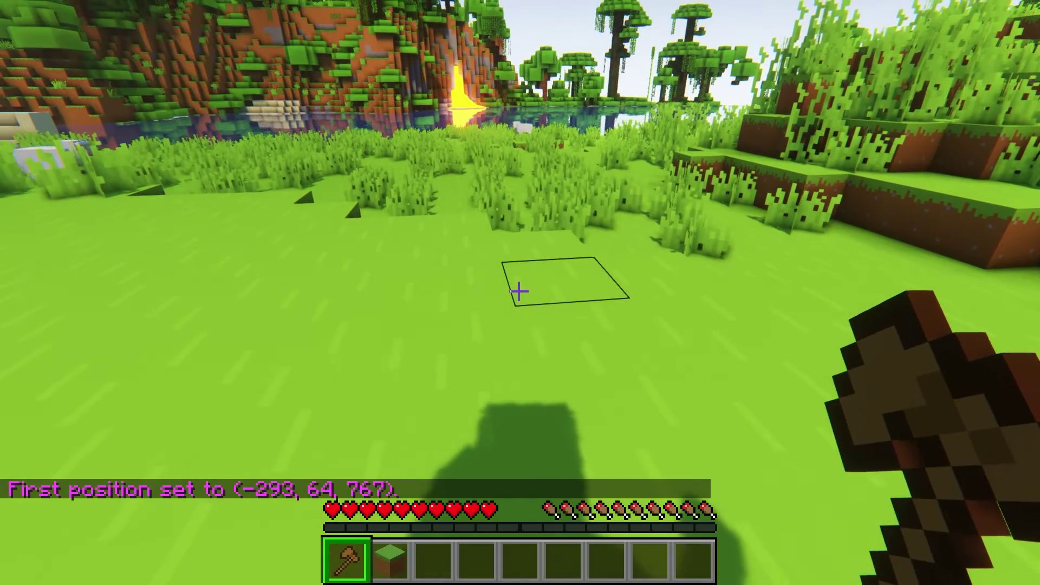
right_click(519, 292)
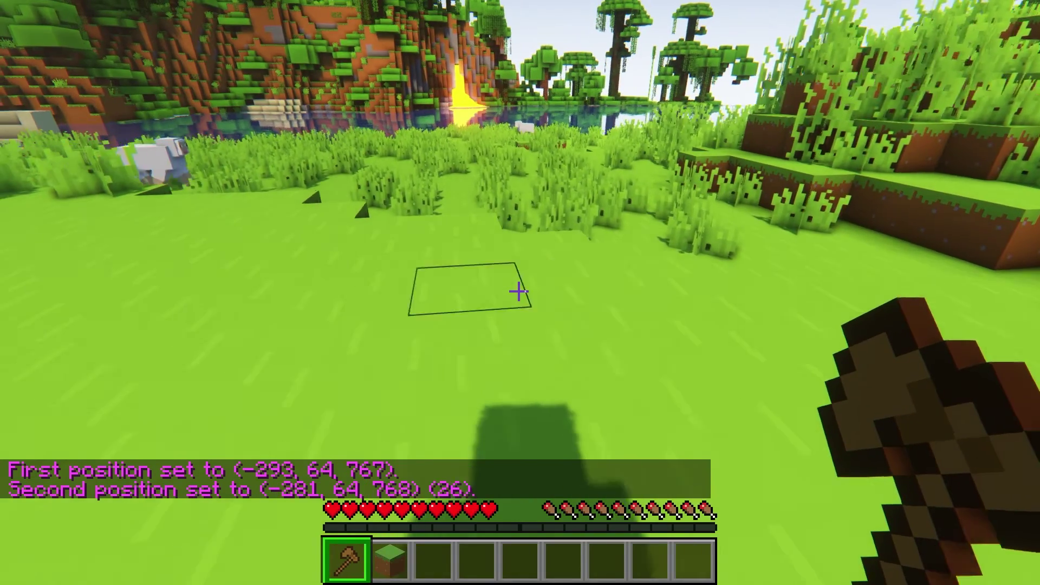
key(w)
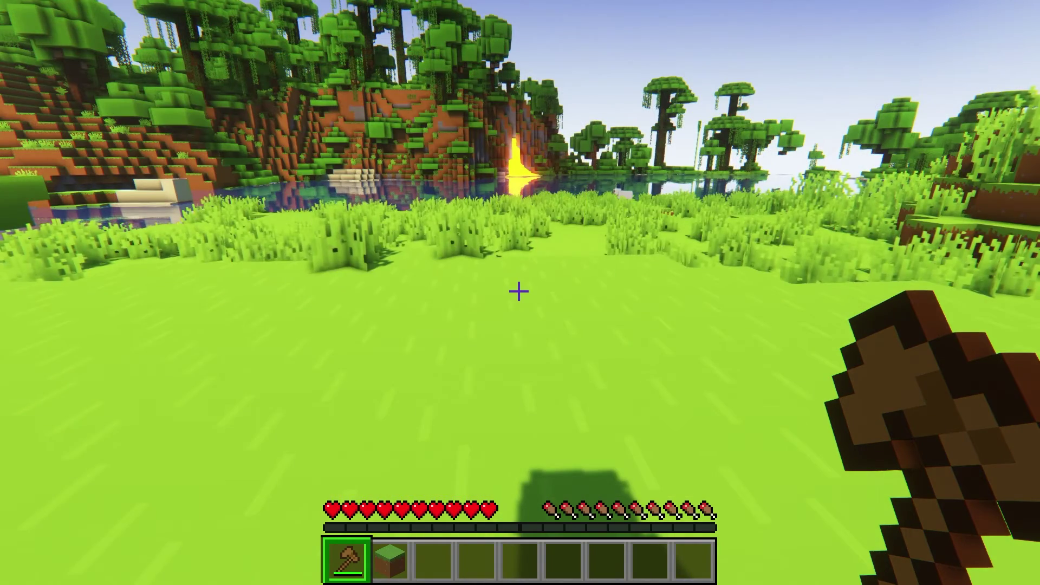
key(slash)
text(/eval)
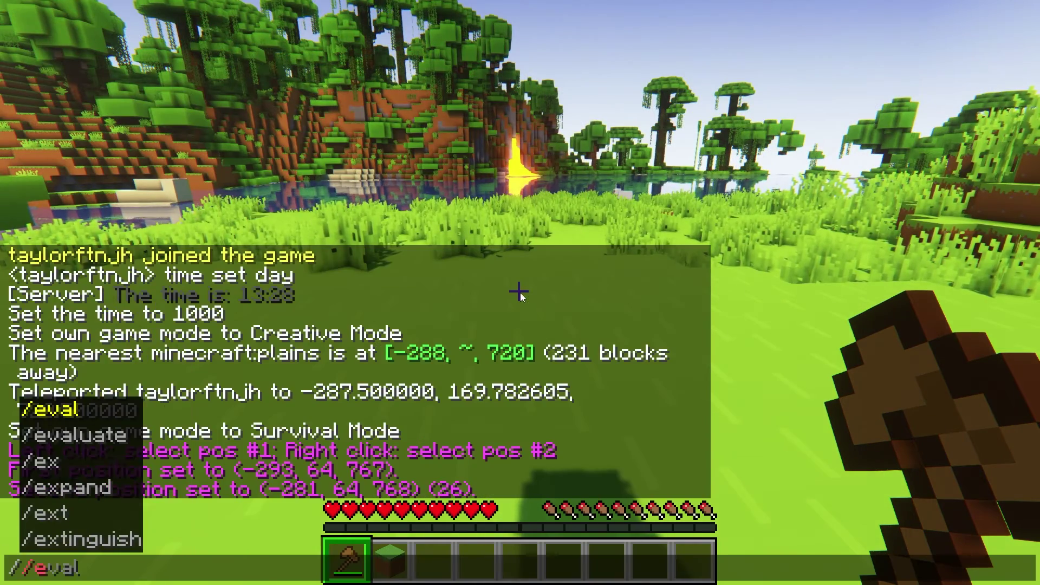
text(xpand v)
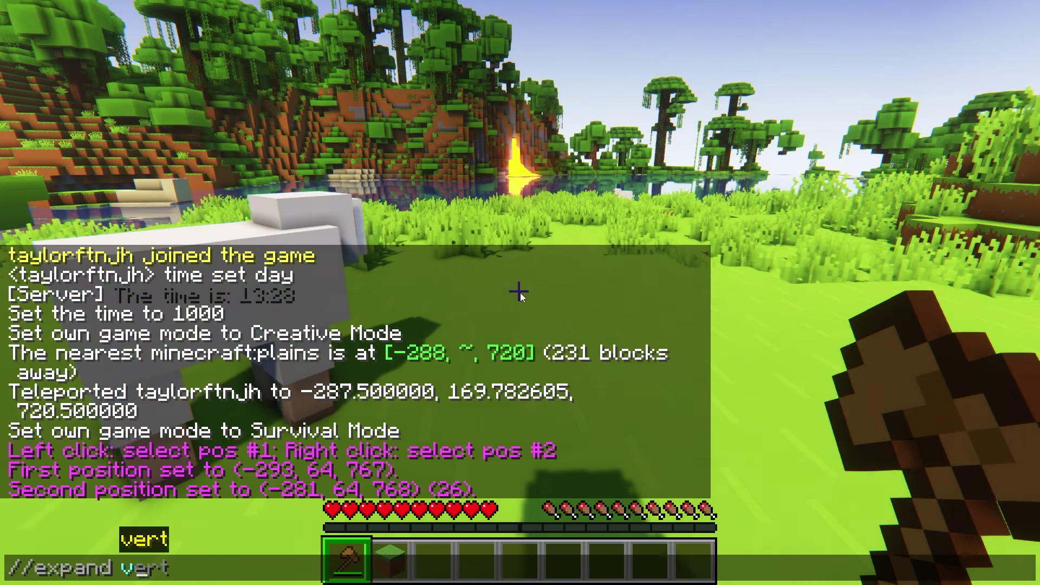
text(ert)
key(Return)
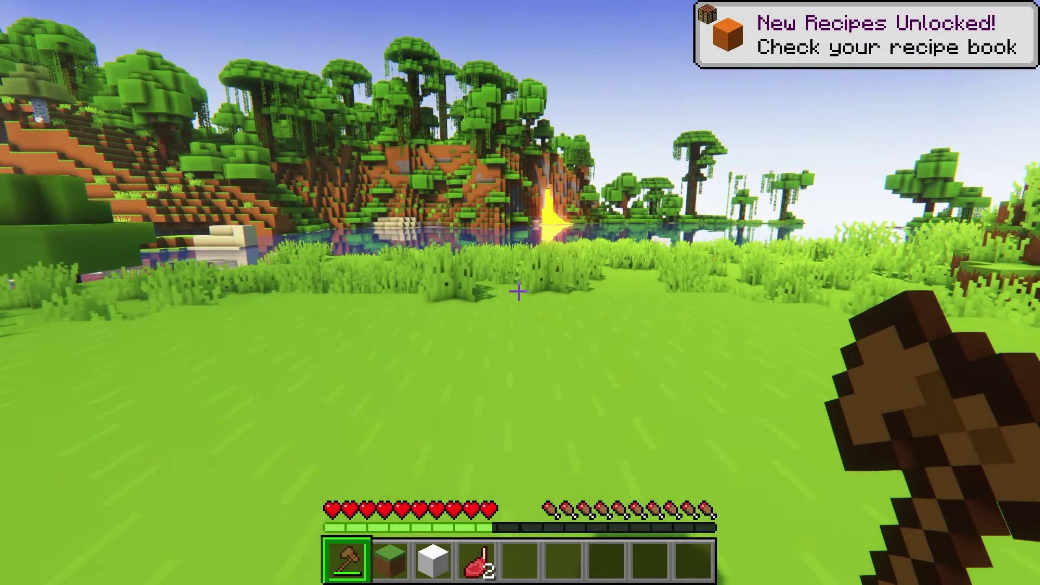
Run 'rg define spawn' to create the spawn region from the selection
key(slash)
text(rg define spa)
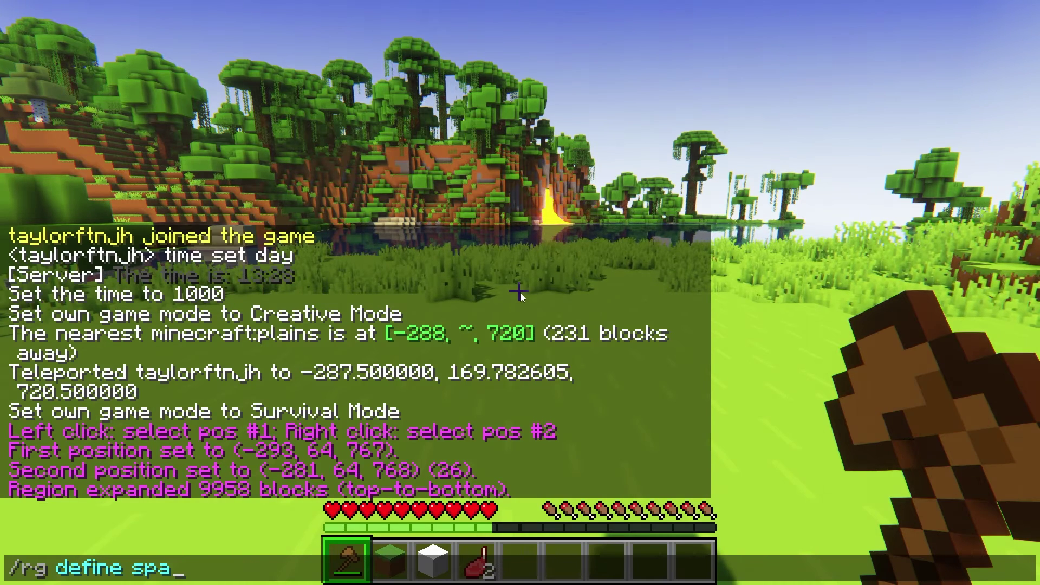
text(wn)
key(Return)
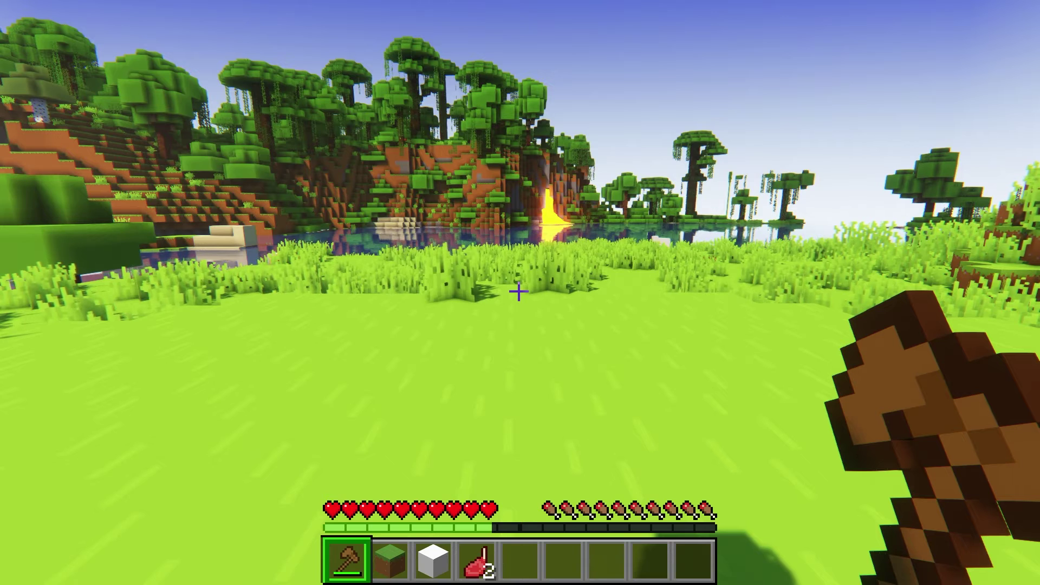
Run '/rg flag spawn passthrough allow' and confirm Allow in spawn's flag list
text(/rg flag)
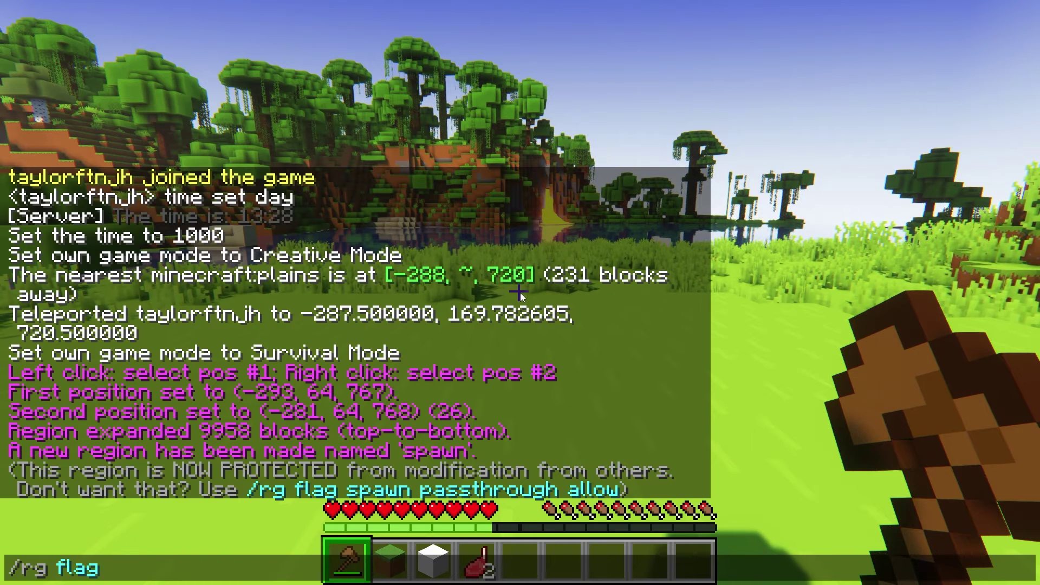
text( spawn passthrough allow)
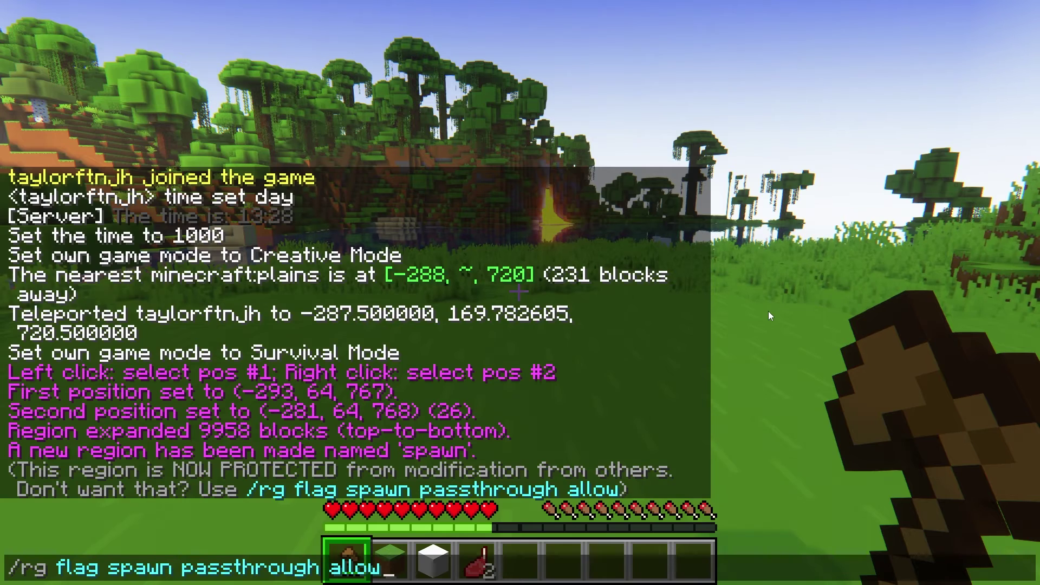
key(Return)
key(t)
click(453, 486)
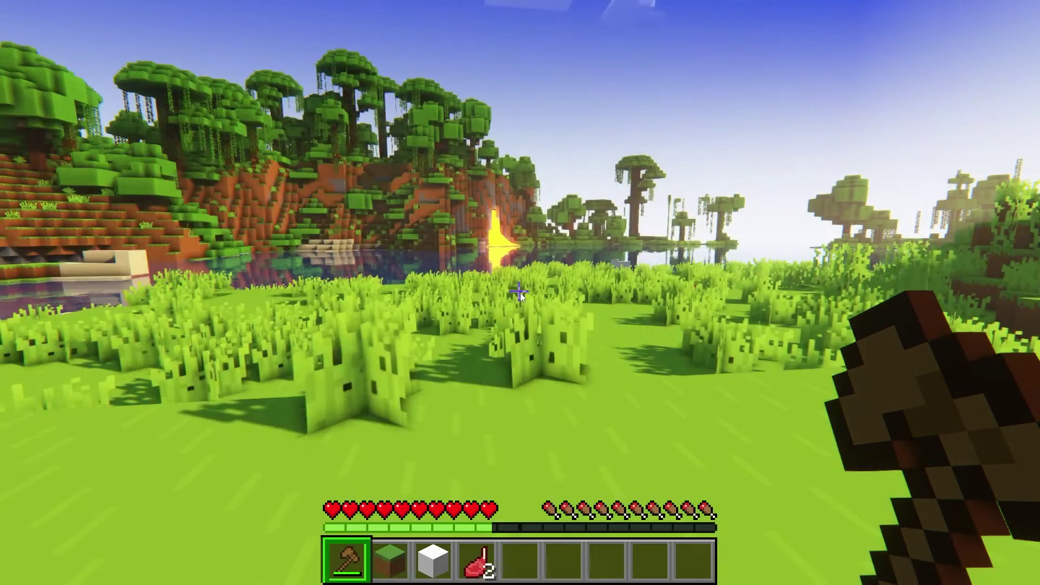
key(slash)
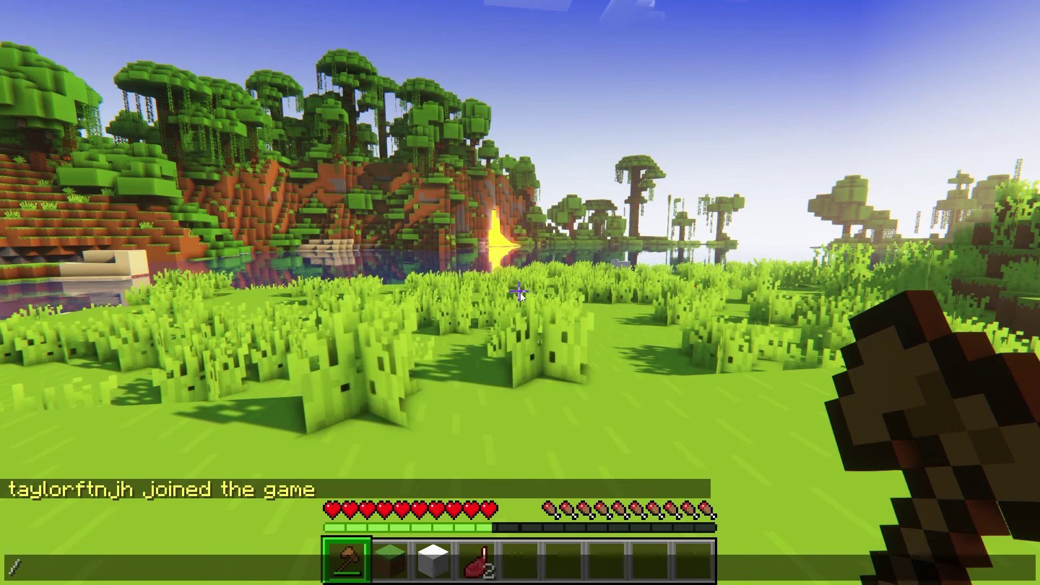
Run '/region info' and follow its [Flags] link
text(region info)
key(Return)
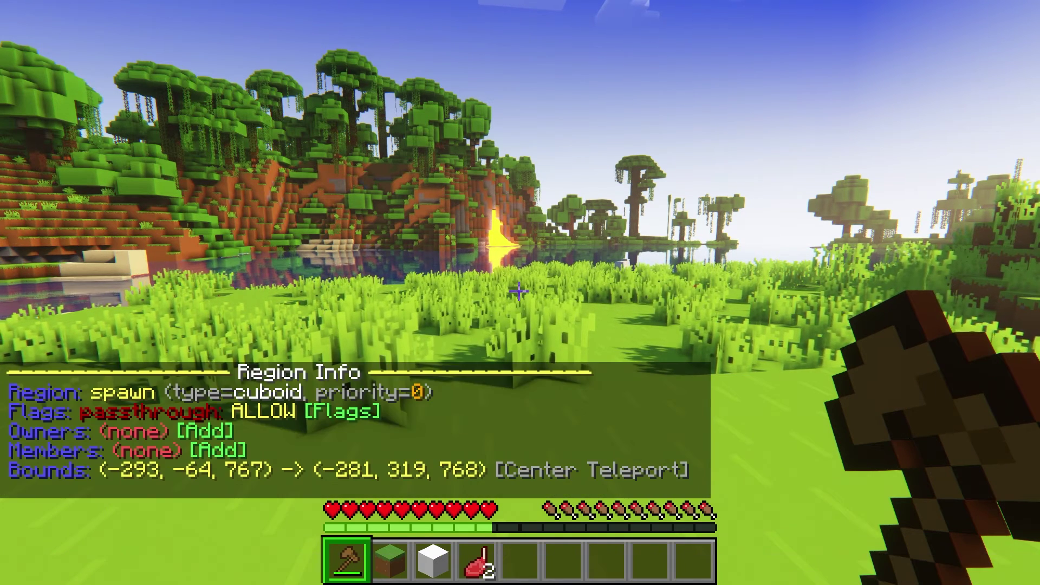
key(t)
click(327, 410)
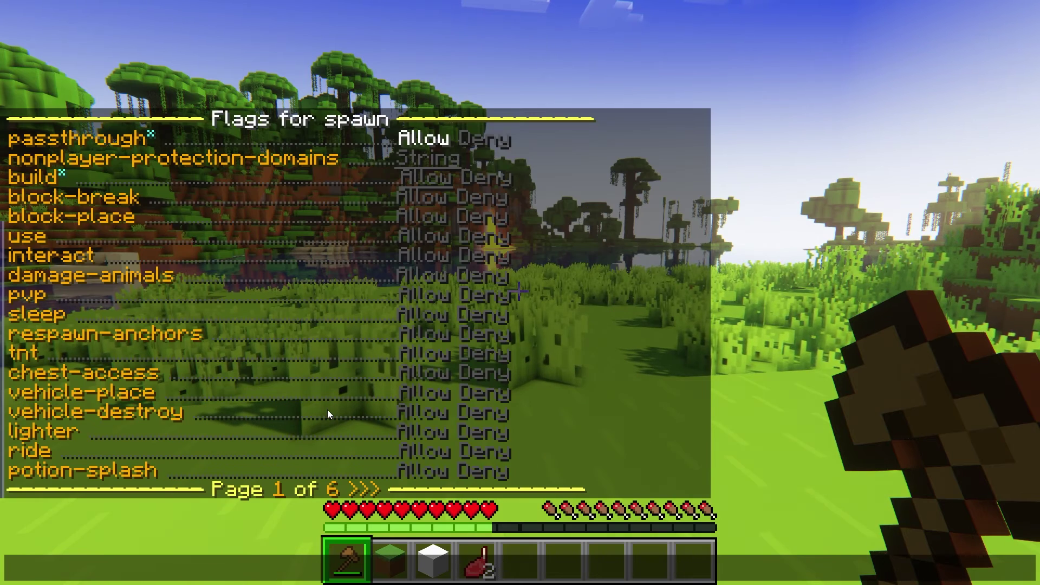
Run '/region flags spawn' to list spawn's flags, page 1 of 6
key(Escape)
text(/region)
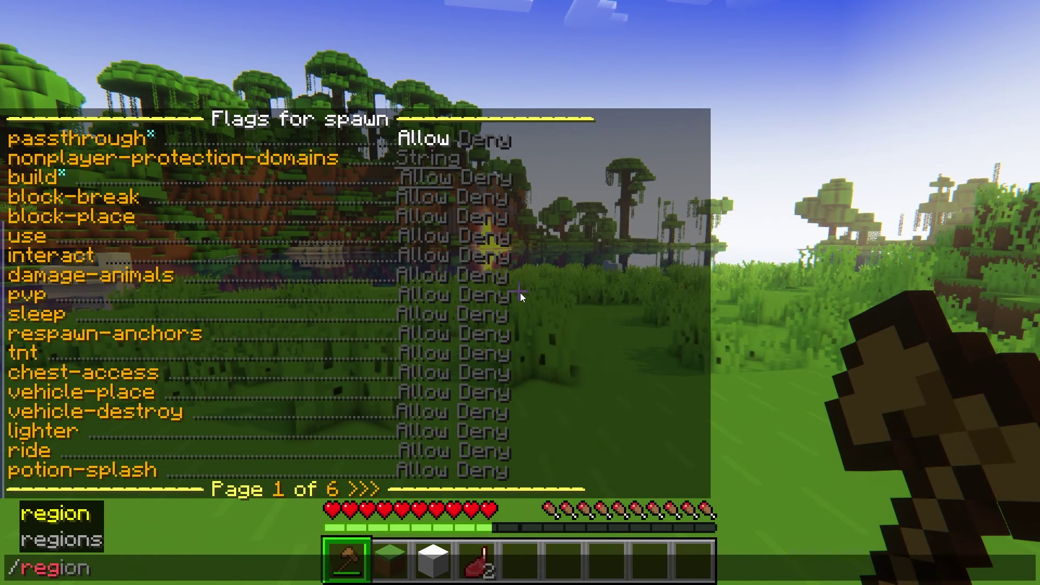
text(flags spawn)
key(Return)
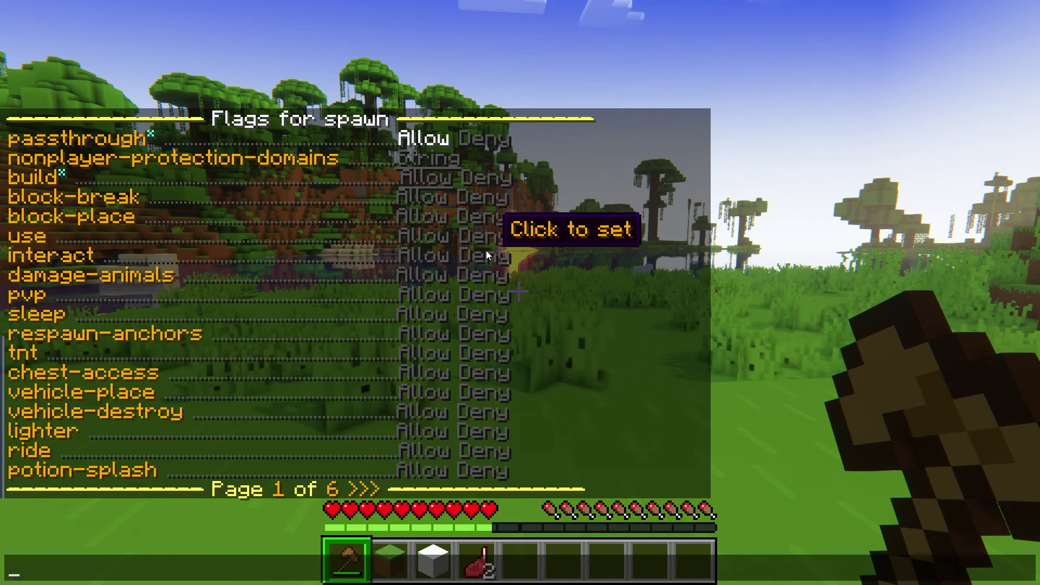
On page 1 of the spawn flags, allow use and pvp and deny interact
click(439, 239)
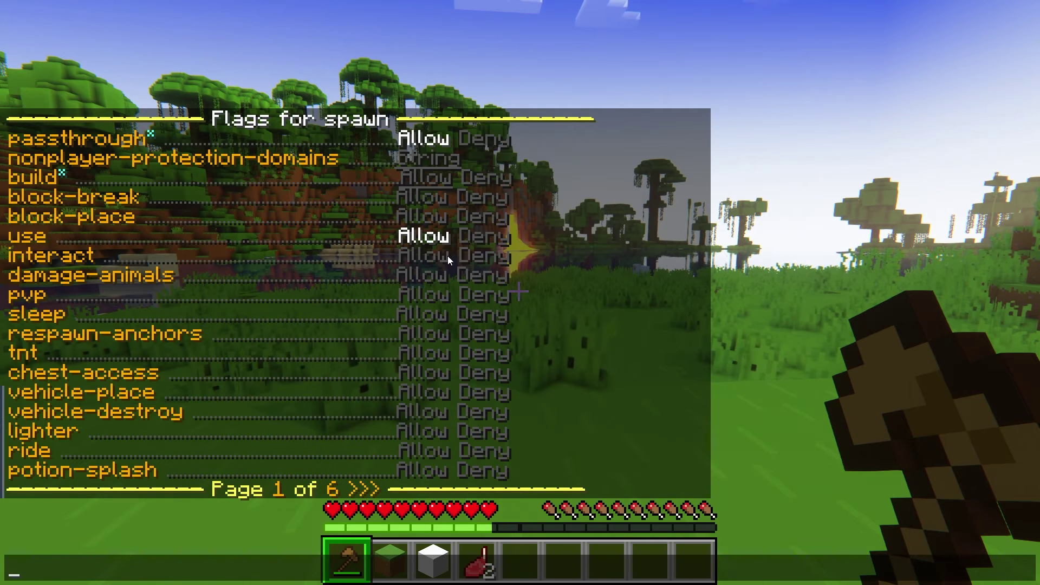
click(472, 256)
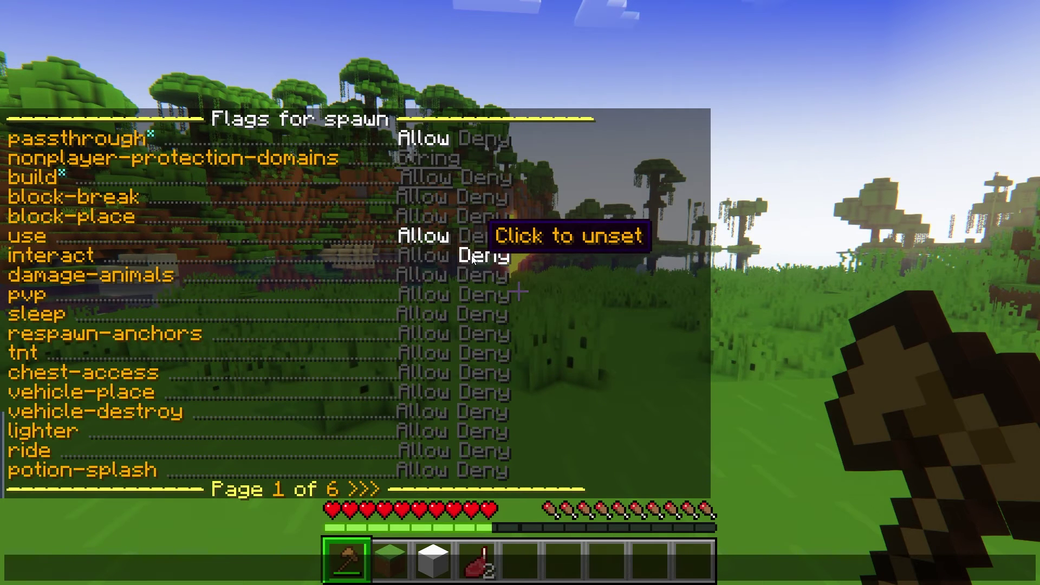
click(430, 293)
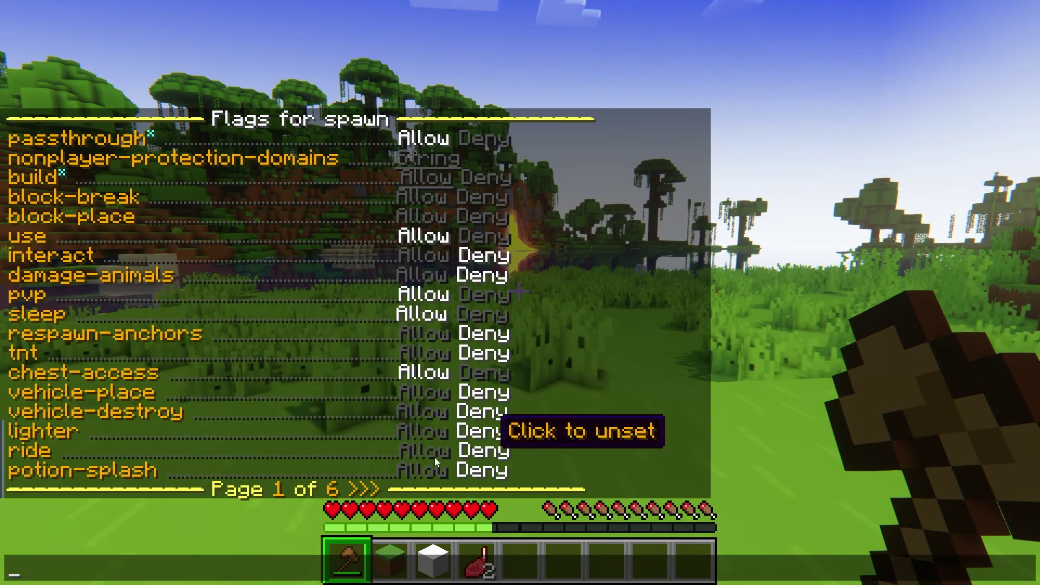
Deny item-frame-rotation and block-trampling on page 2, then close the flag list
click(366, 489)
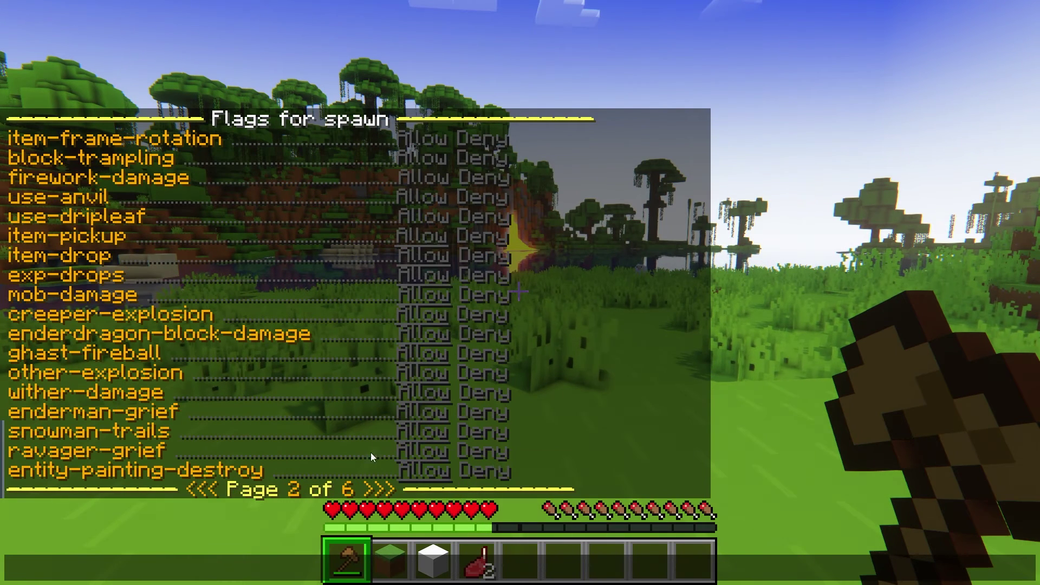
click(476, 137)
click(487, 163)
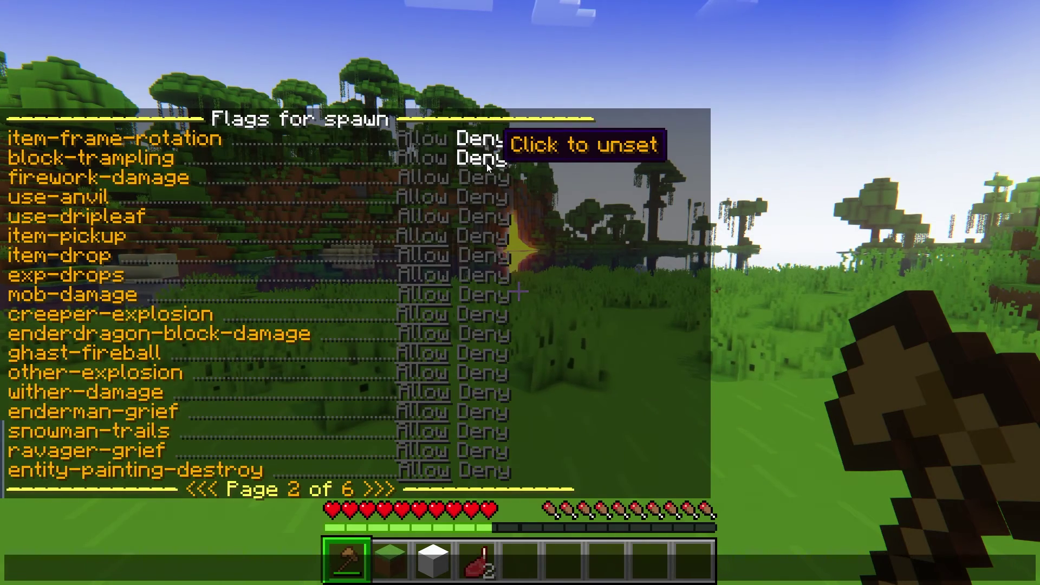
key(Escape)
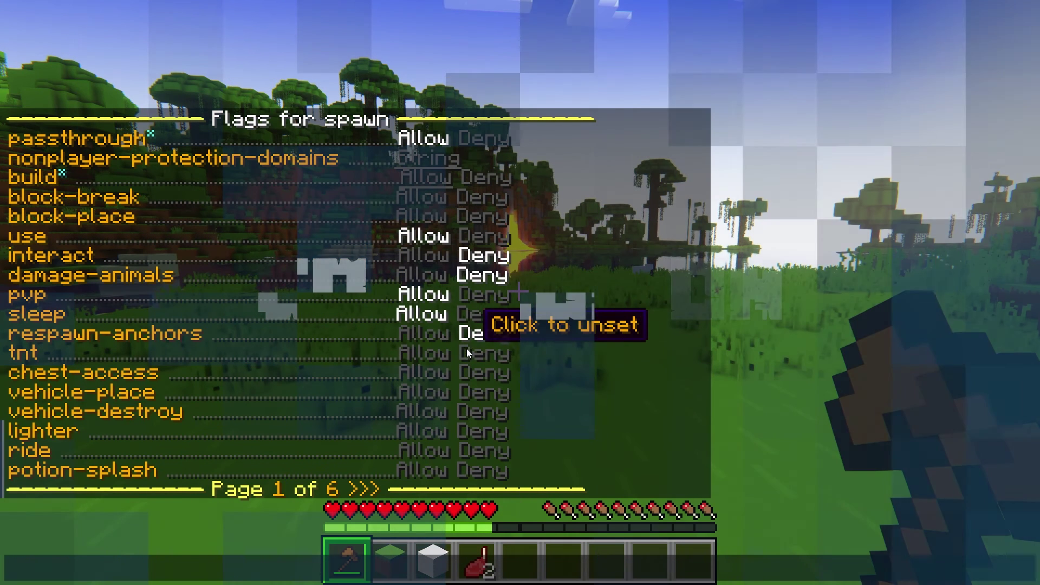
Deny tnt, vehicle-place, vehicle-destroy, lighter and ride, and allow chest-access on spawn
click(470, 355)
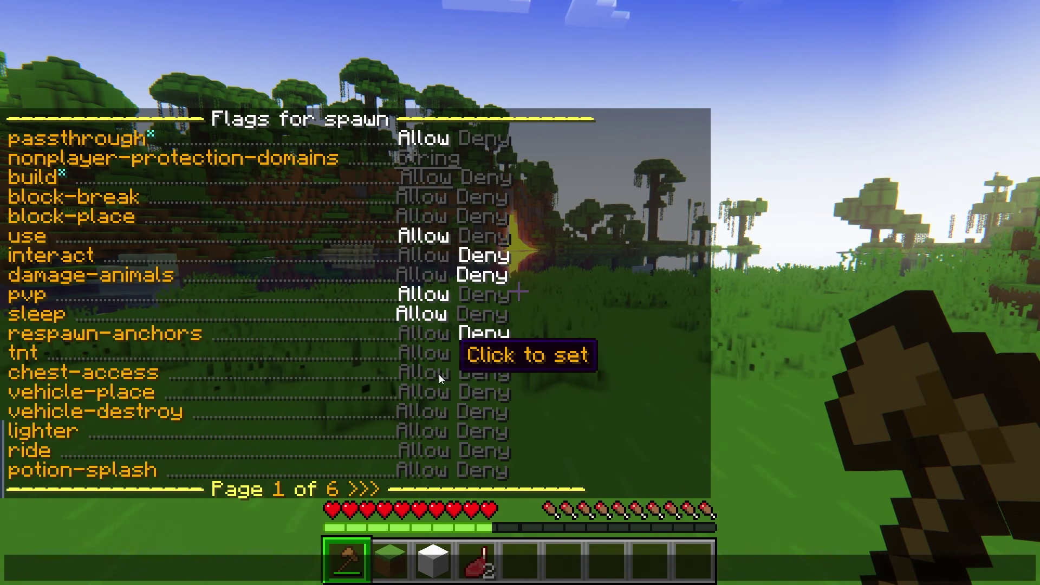
click(439, 375)
click(467, 396)
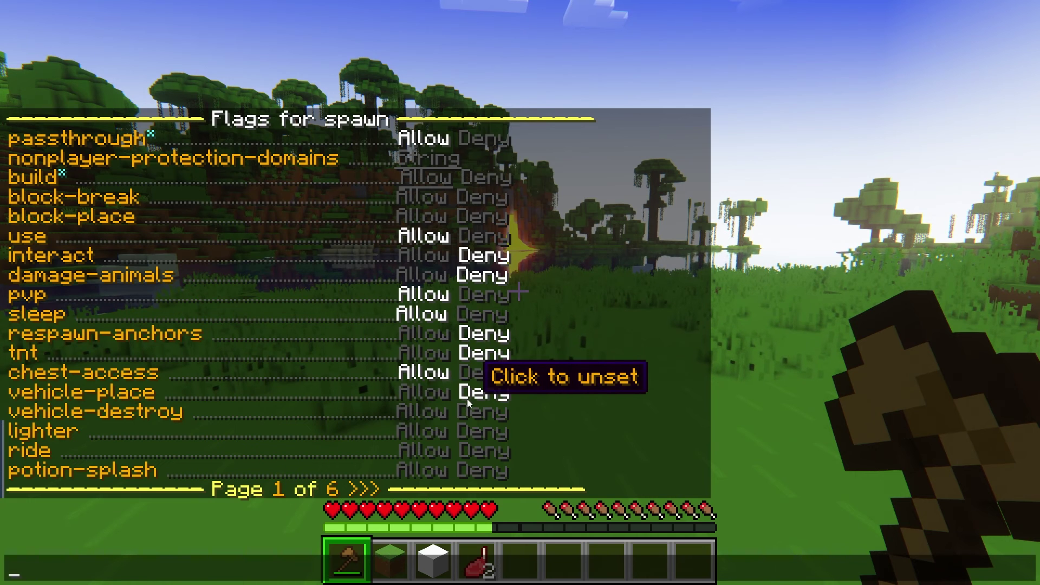
click(468, 413)
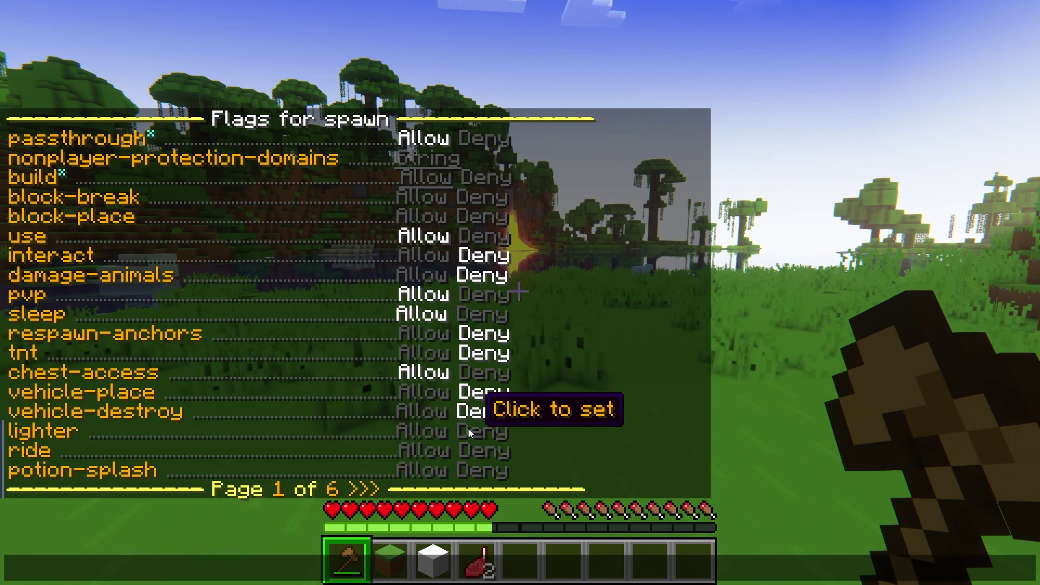
click(469, 429)
click(472, 449)
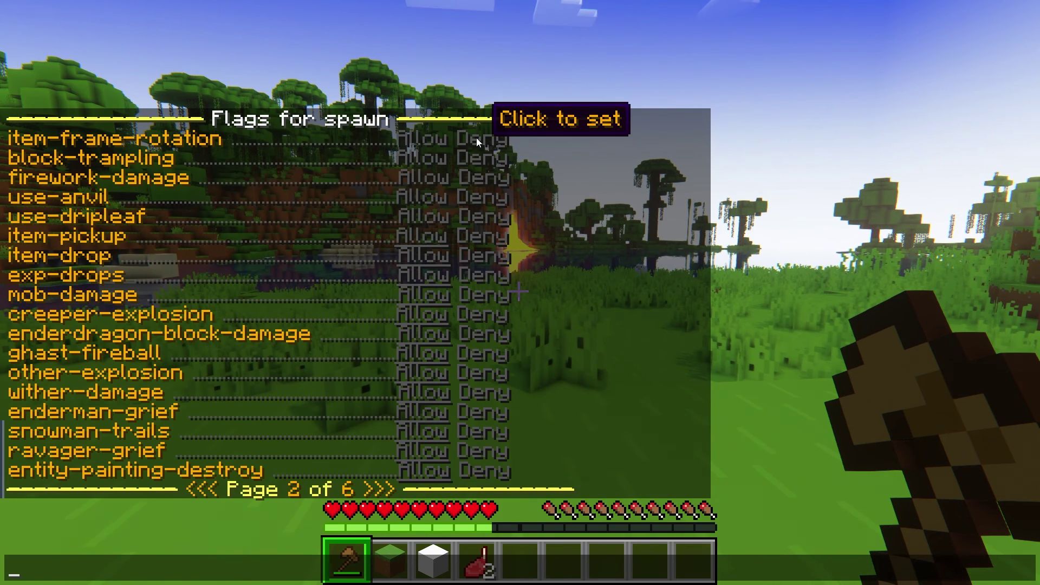
Deny item-frame-rotation, block-trampling, firework-damage, use-anvil and use-dripleaf
click(476, 138)
click(487, 163)
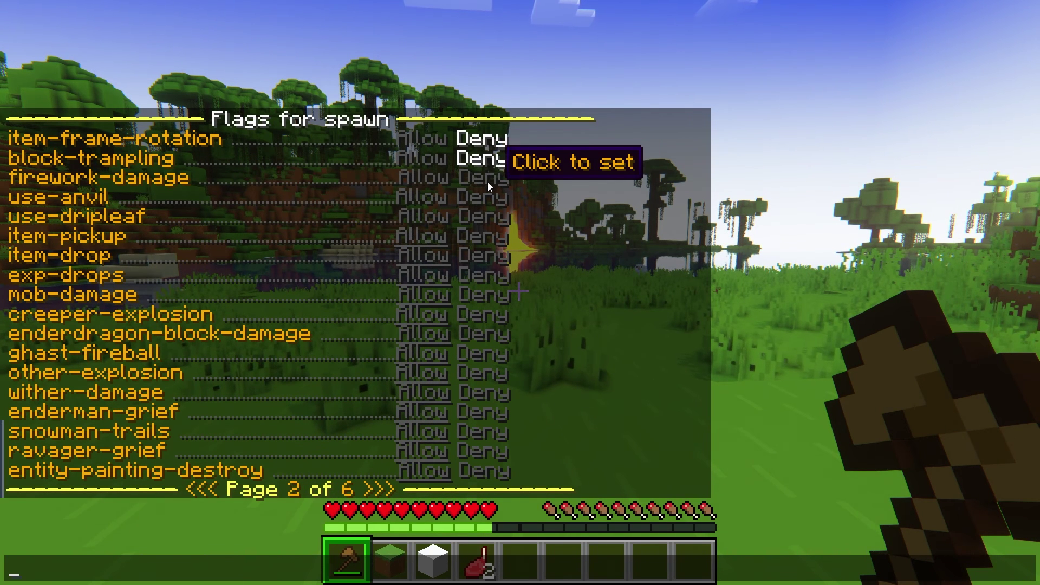
click(488, 182)
click(490, 198)
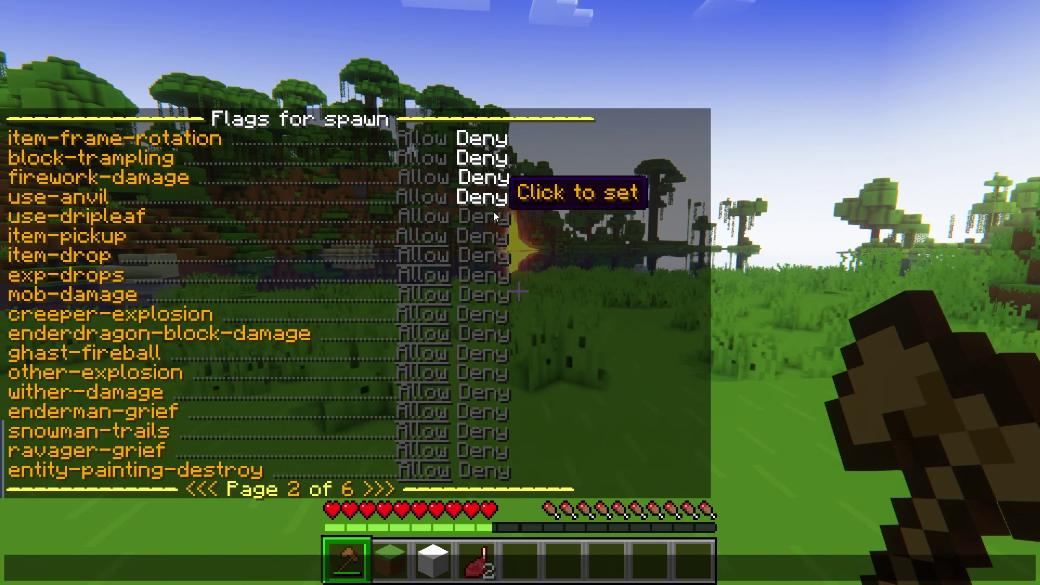
click(492, 213)
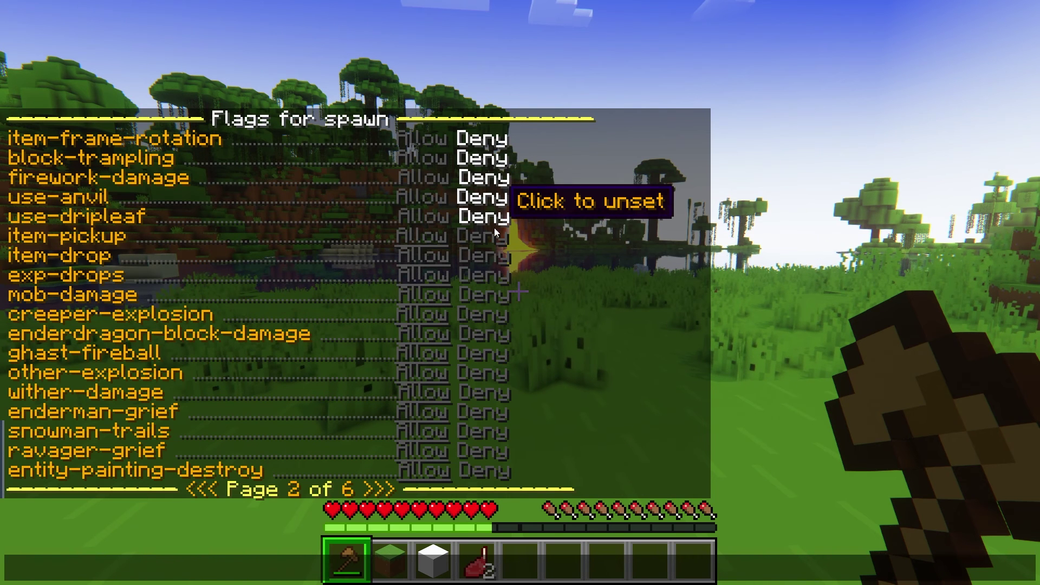
Allow item-pickup, exp-drops and mob-damage; deny creeper-explosion, enderdragon-block-damage and ghast-fireball
click(440, 236)
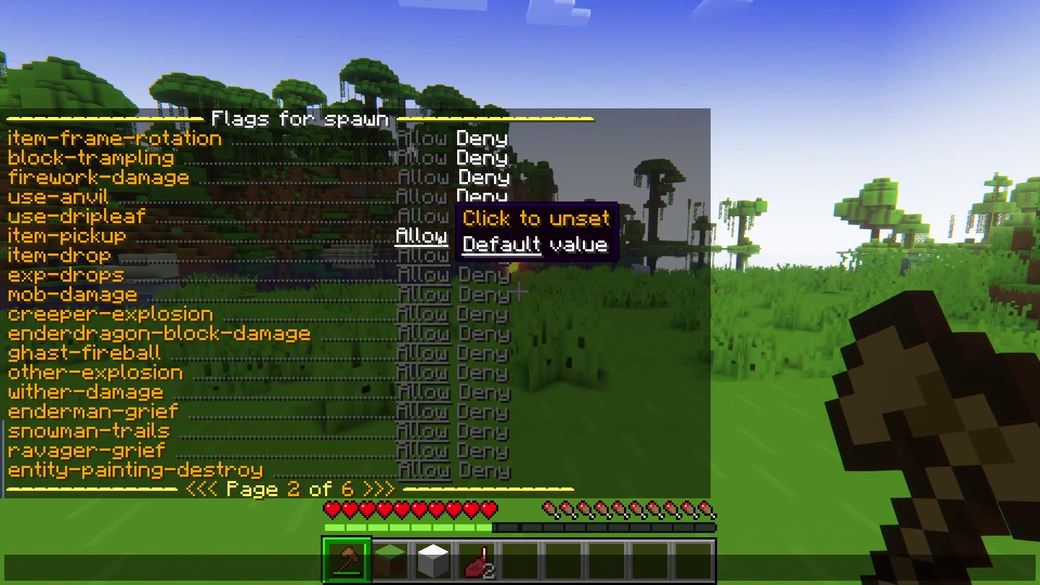
click(443, 276)
click(442, 293)
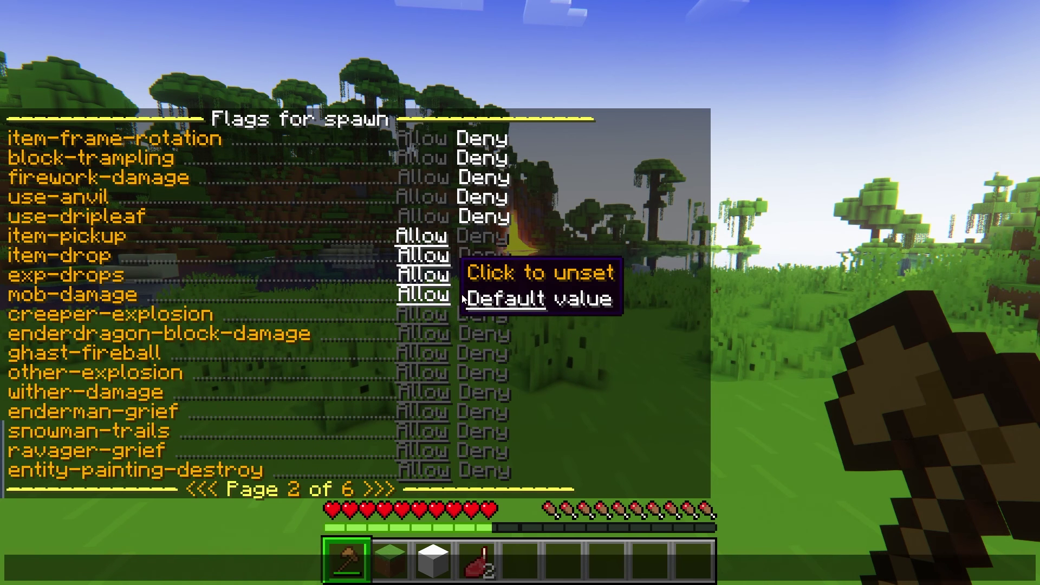
click(486, 315)
click(486, 335)
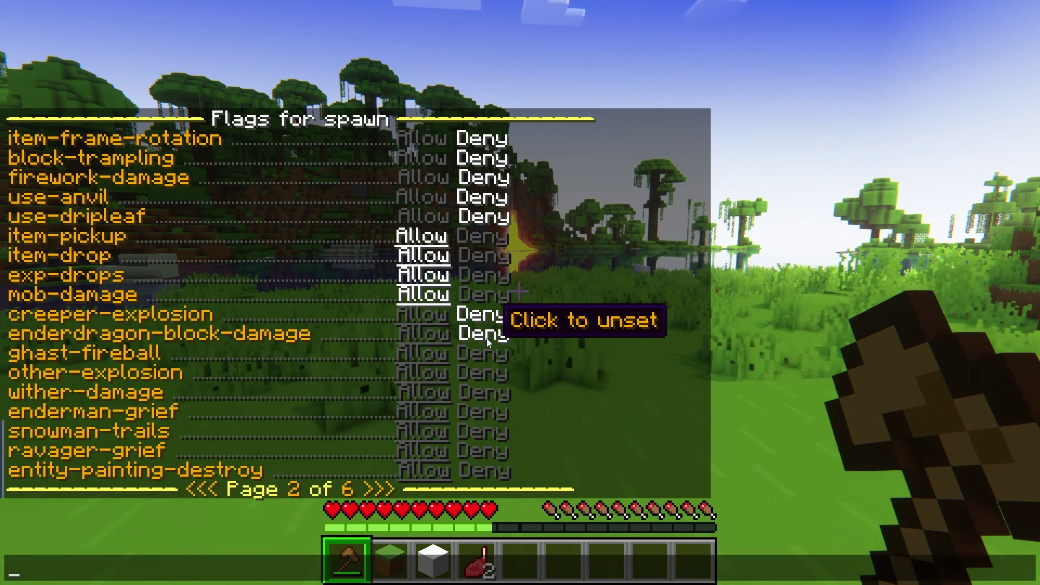
click(485, 357)
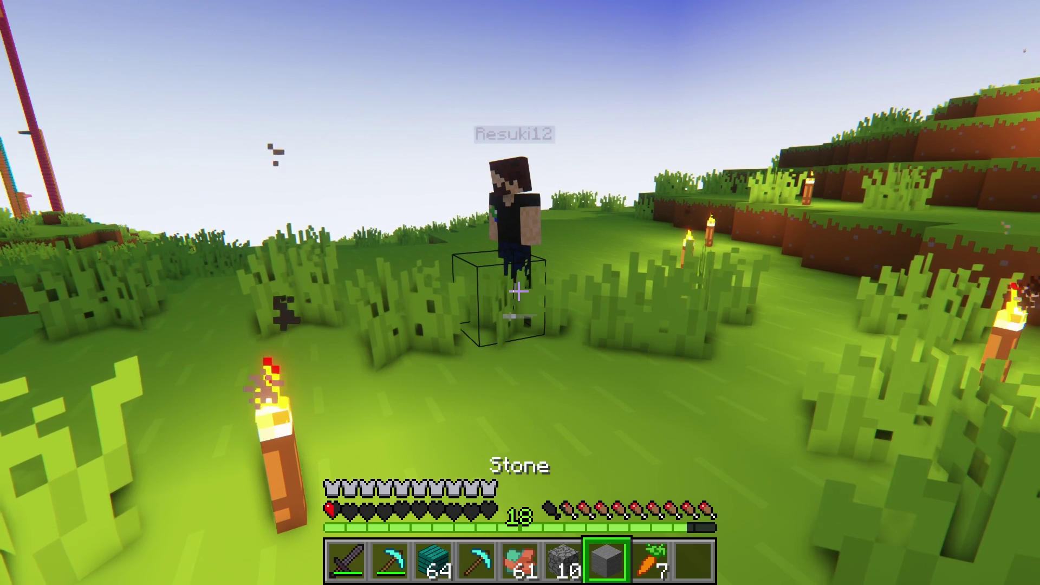
Switch from the netherite sword to the carrots and eat one
key(1)
key(8)
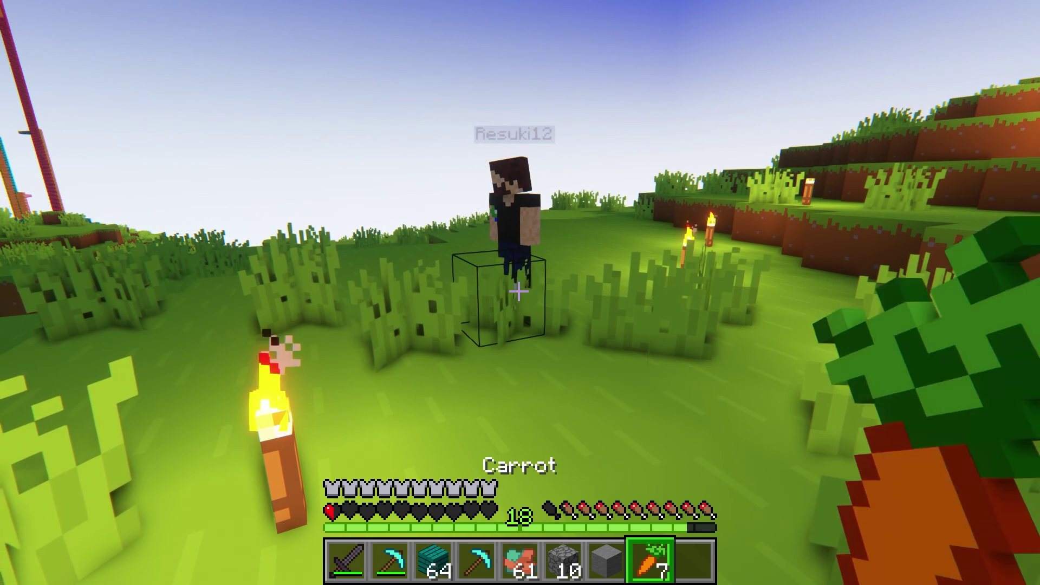
right_click(519, 292)
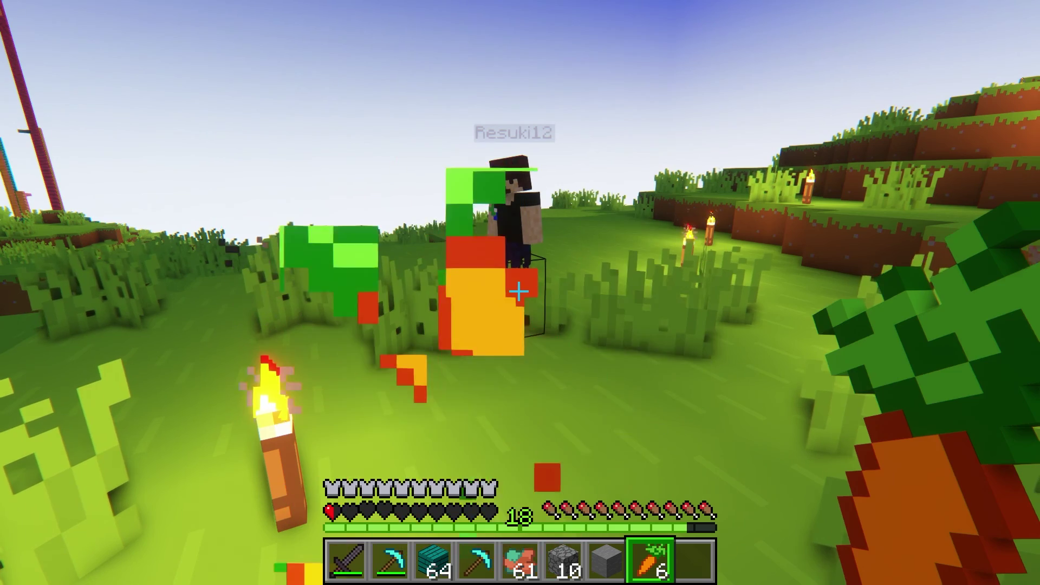